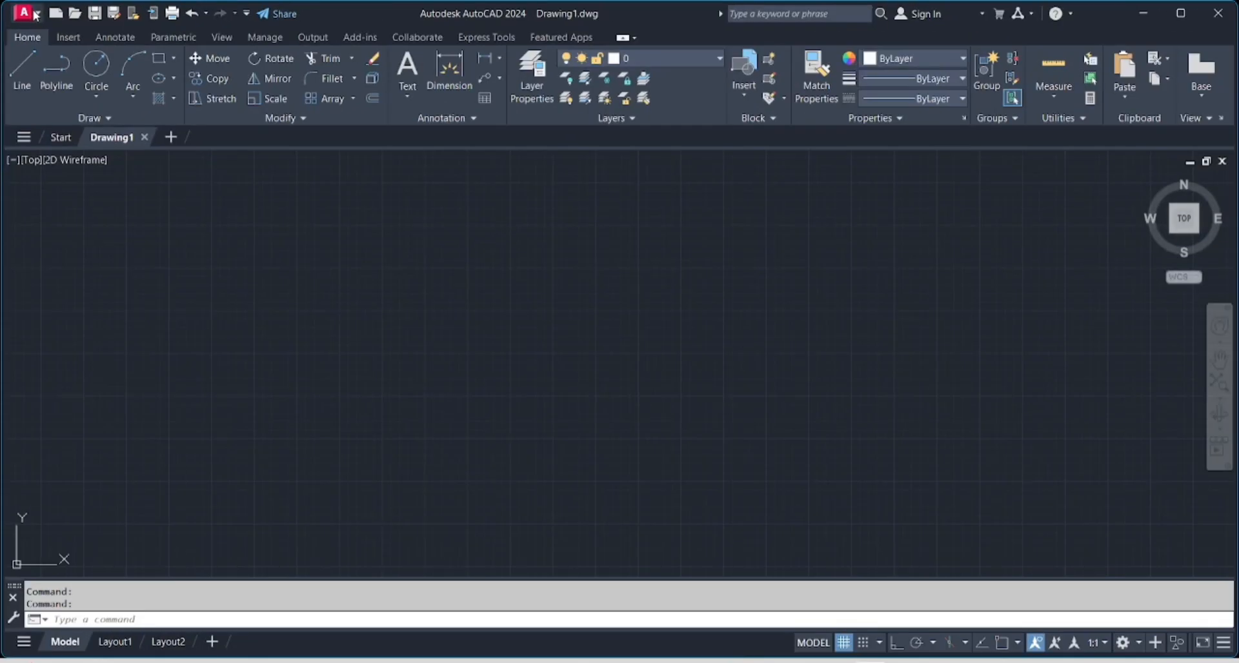
{"action": "left_click", "coordinate": [70, 28]}
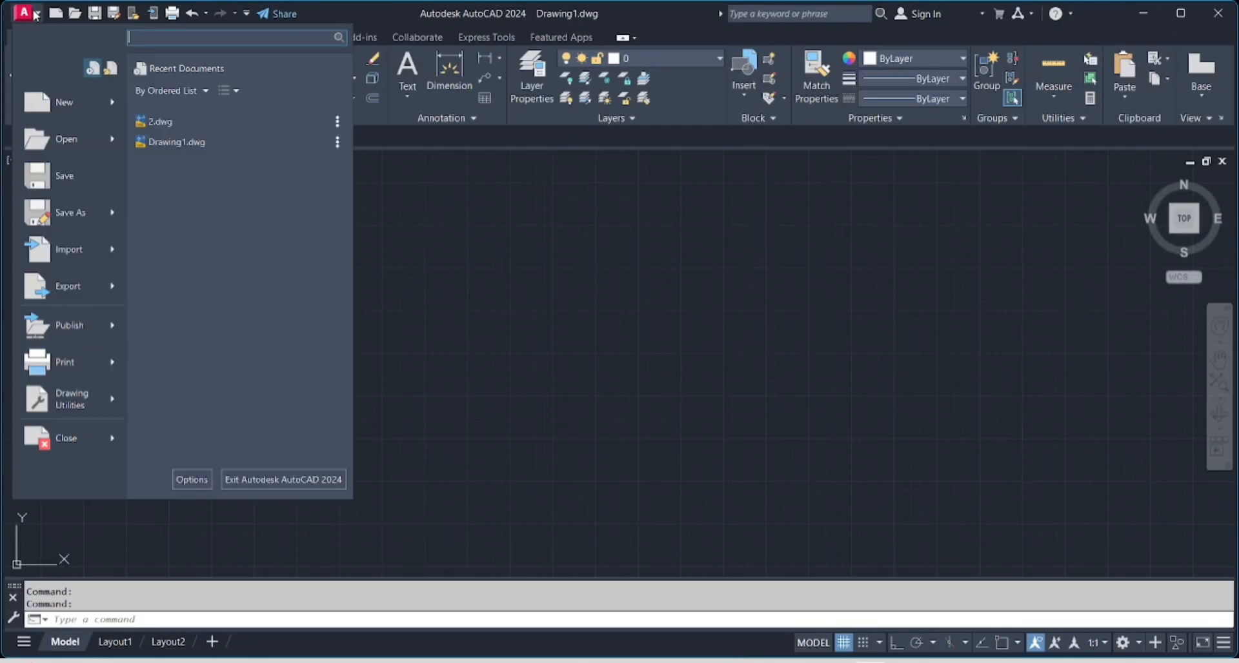
{"action": "mouse_move", "coordinate": [58, 104]}
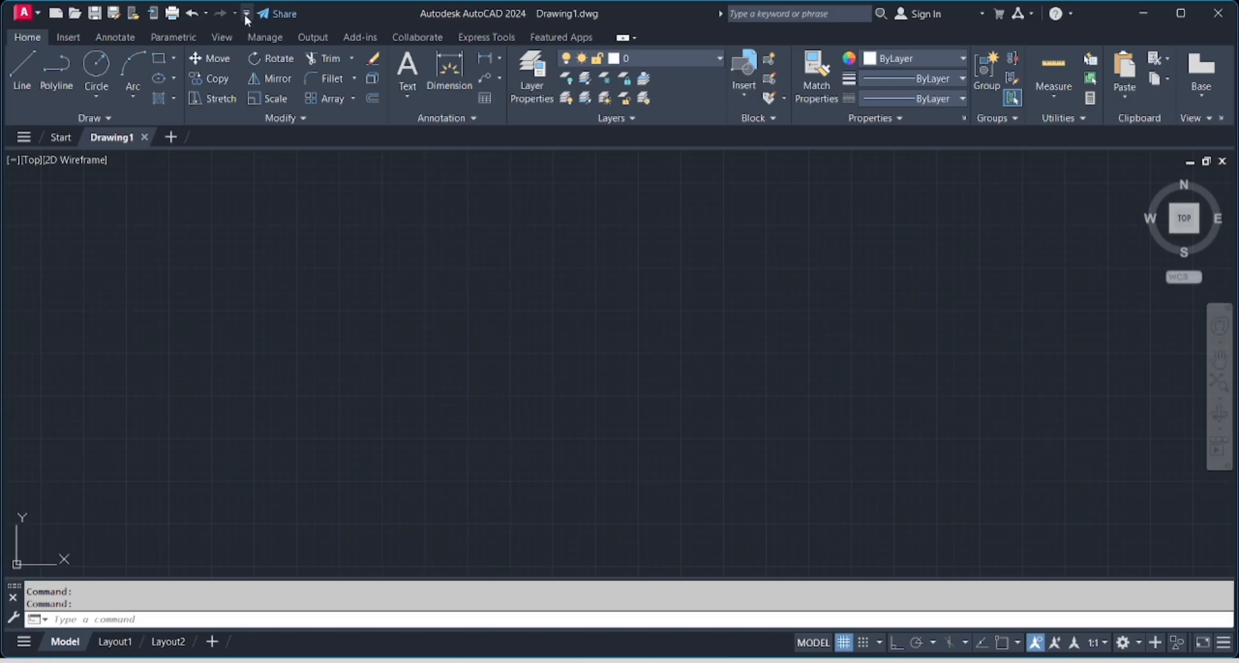
Add the Workspace switcher to the Quick Access Toolbar.
{"action": "left_click", "coordinate": [246, 13]}
{"action": "left_click", "coordinate": [248, 27]}
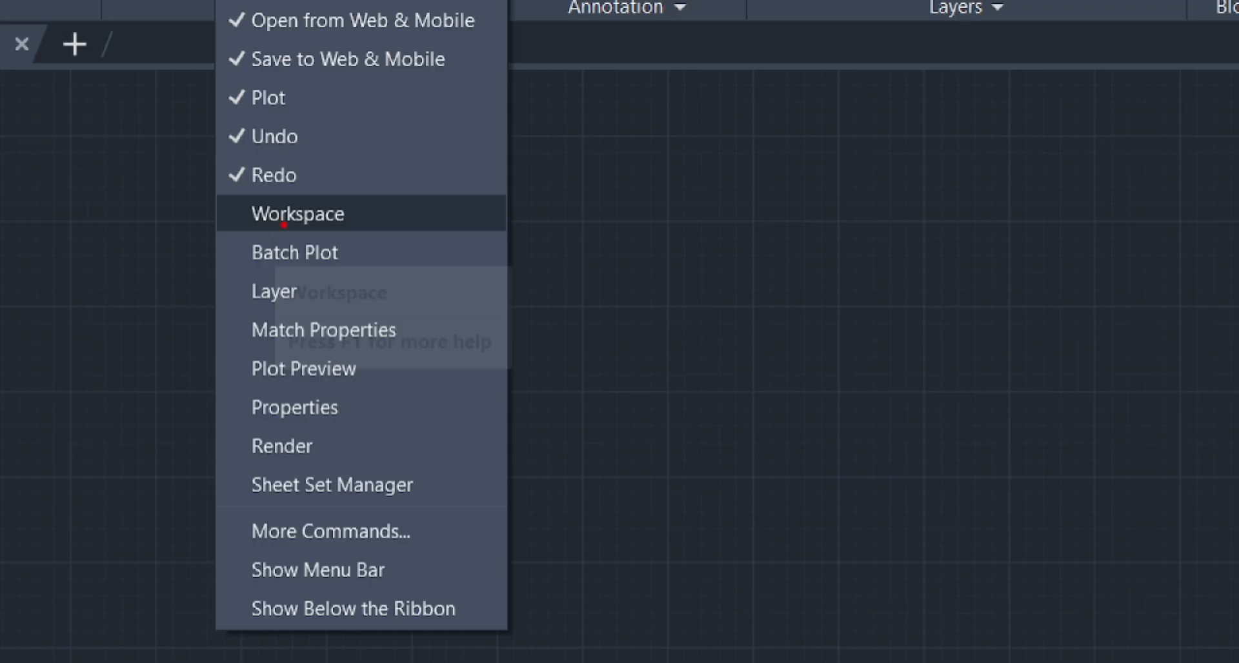
{"action": "key", "text": "Escape"}
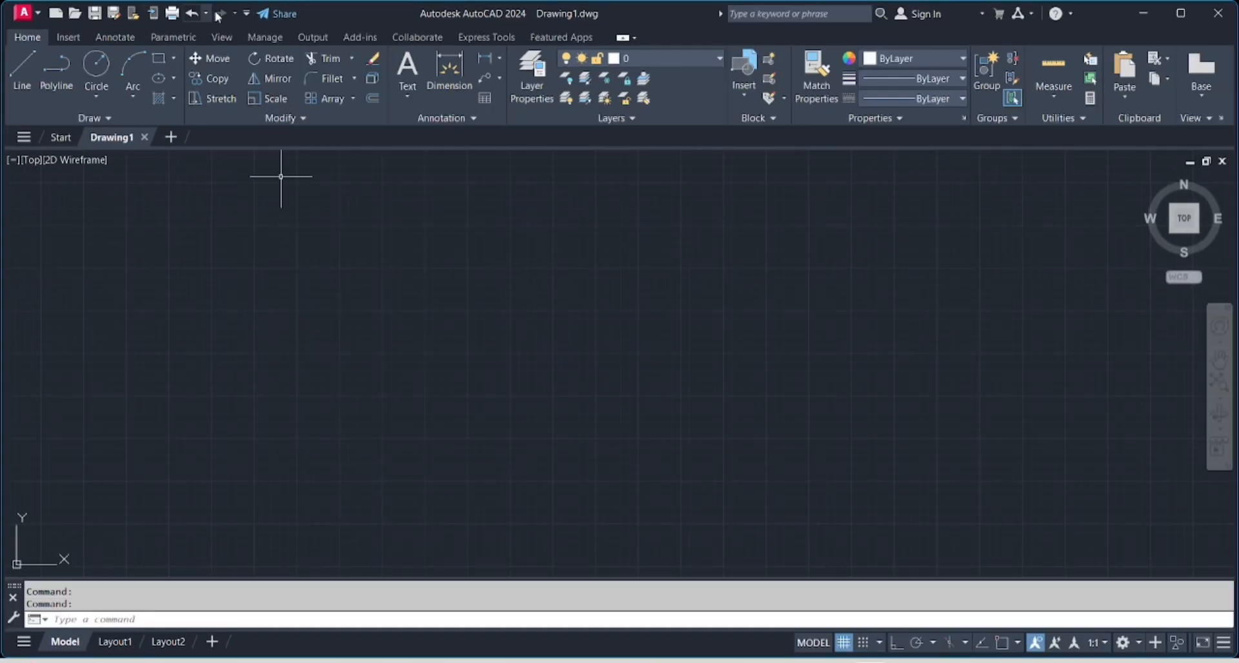
{"action": "left_click", "coordinate": [246, 13]}
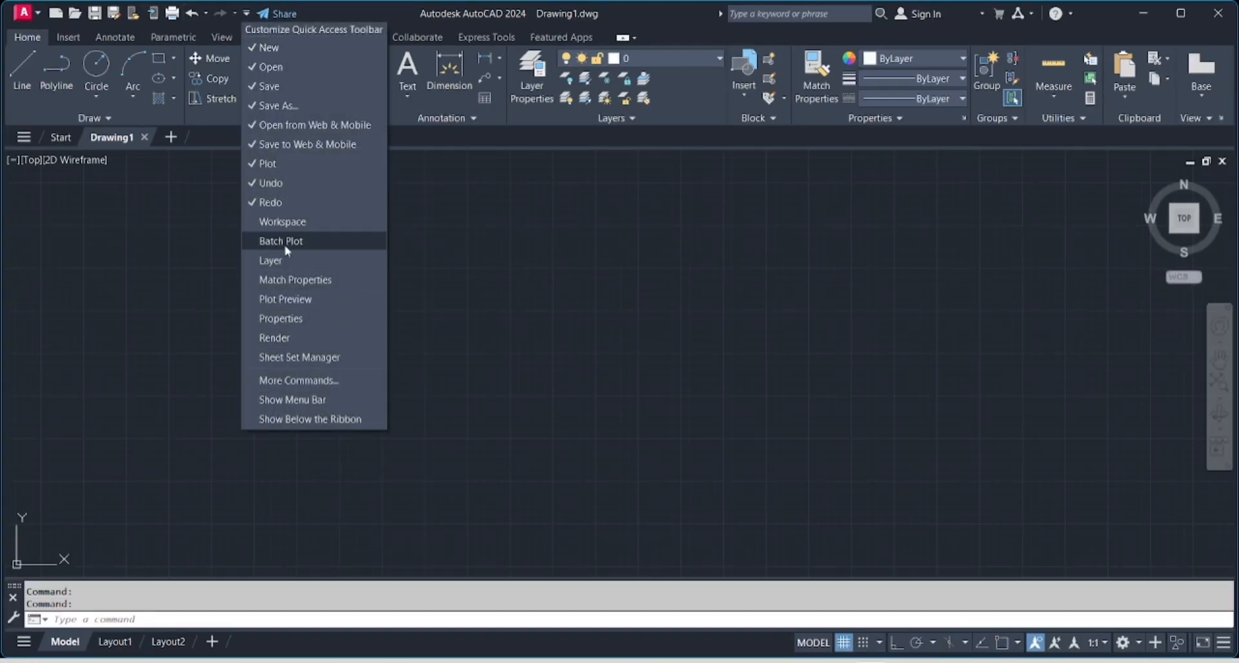
{"action": "left_click", "coordinate": [285, 222]}
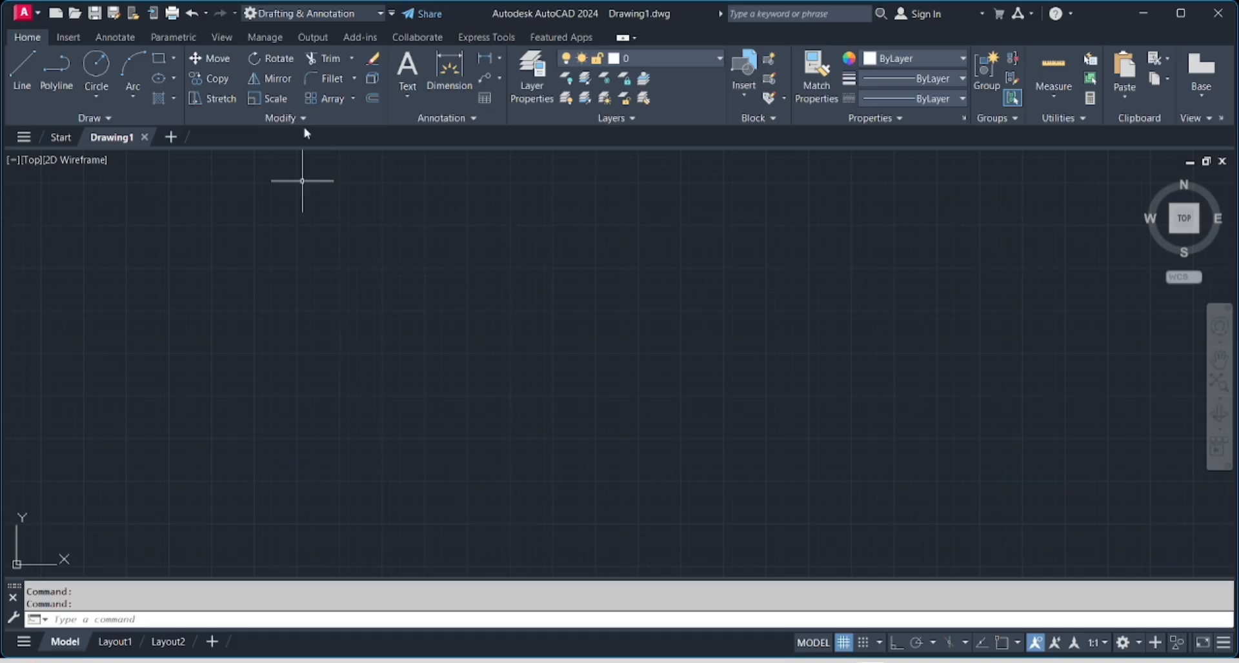
Switch the workspace from Drafting & Annotation to 3D Modeling.
{"action": "left_click", "coordinate": [380, 15]}
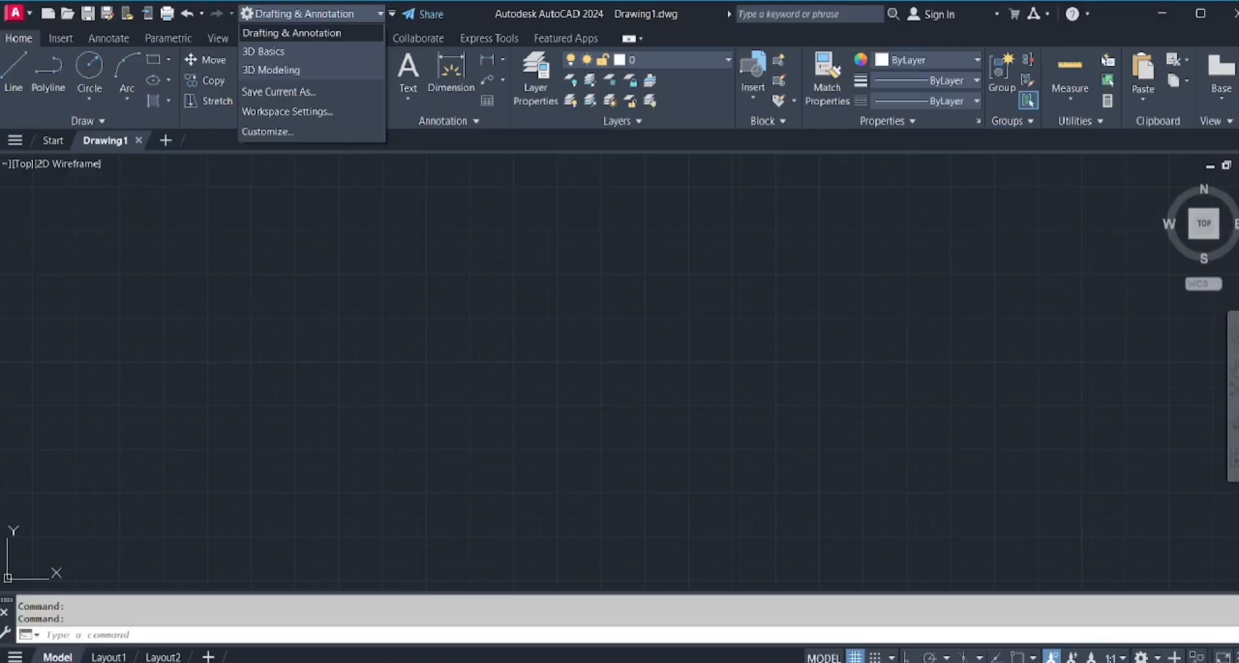
{"action": "left_click", "coordinate": [278, 65]}
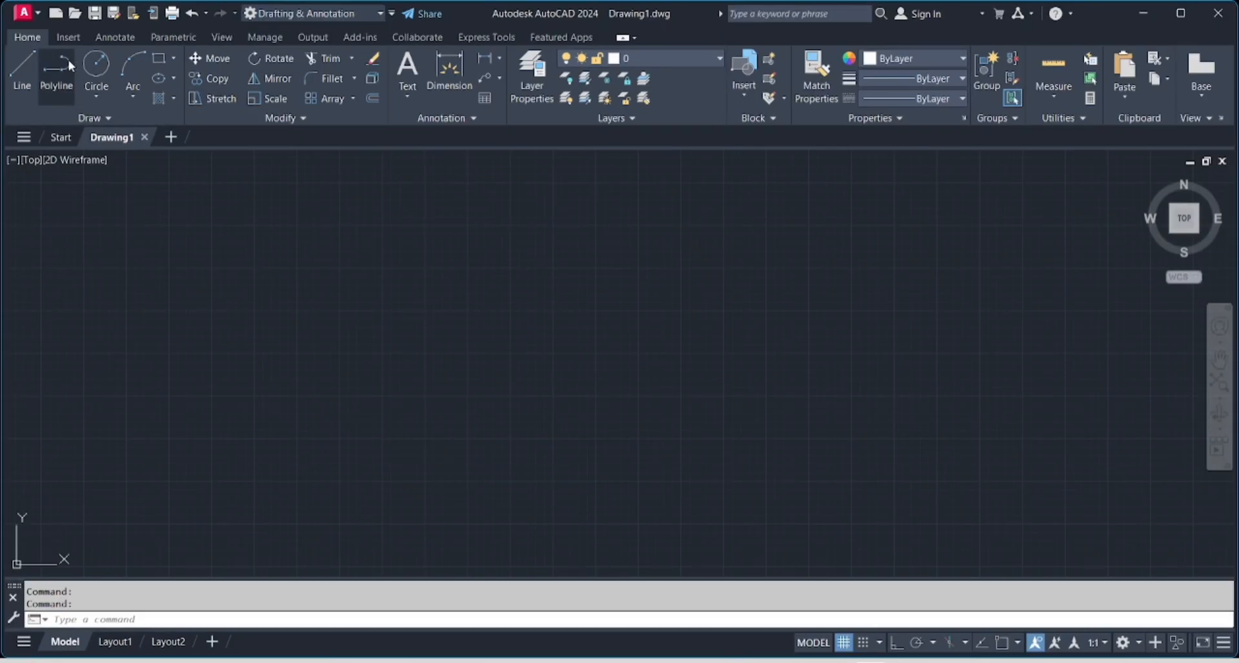
{"action": "left_click", "coordinate": [381, 14]}
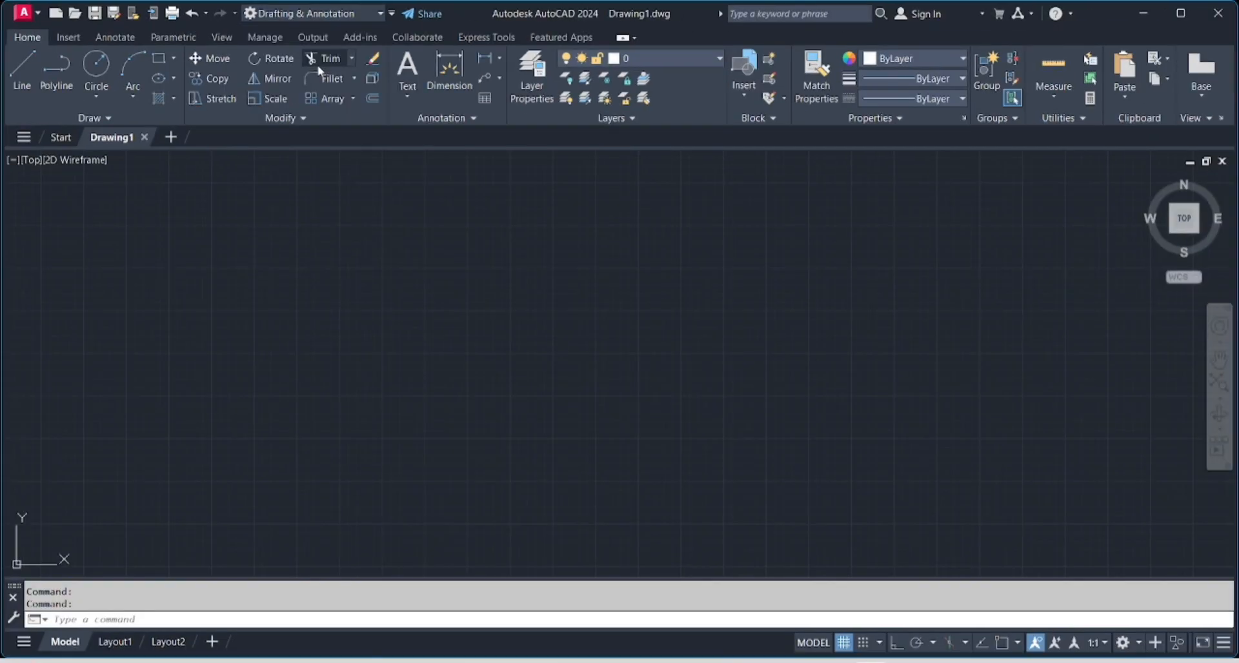
{"action": "left_click", "coordinate": [366, 16]}
{"action": "left_click", "coordinate": [338, 68]}
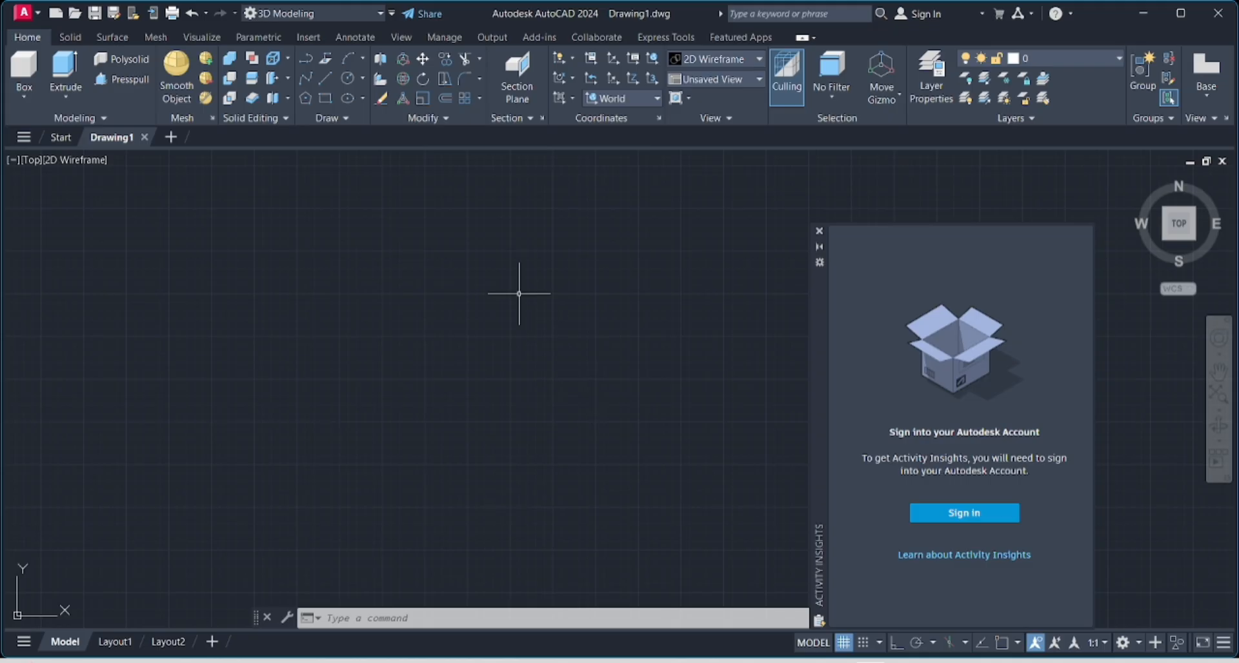
Cancel the stray command entry and return the workspace to Drafting & Annotation.
{"action": "type", "text": "1"}
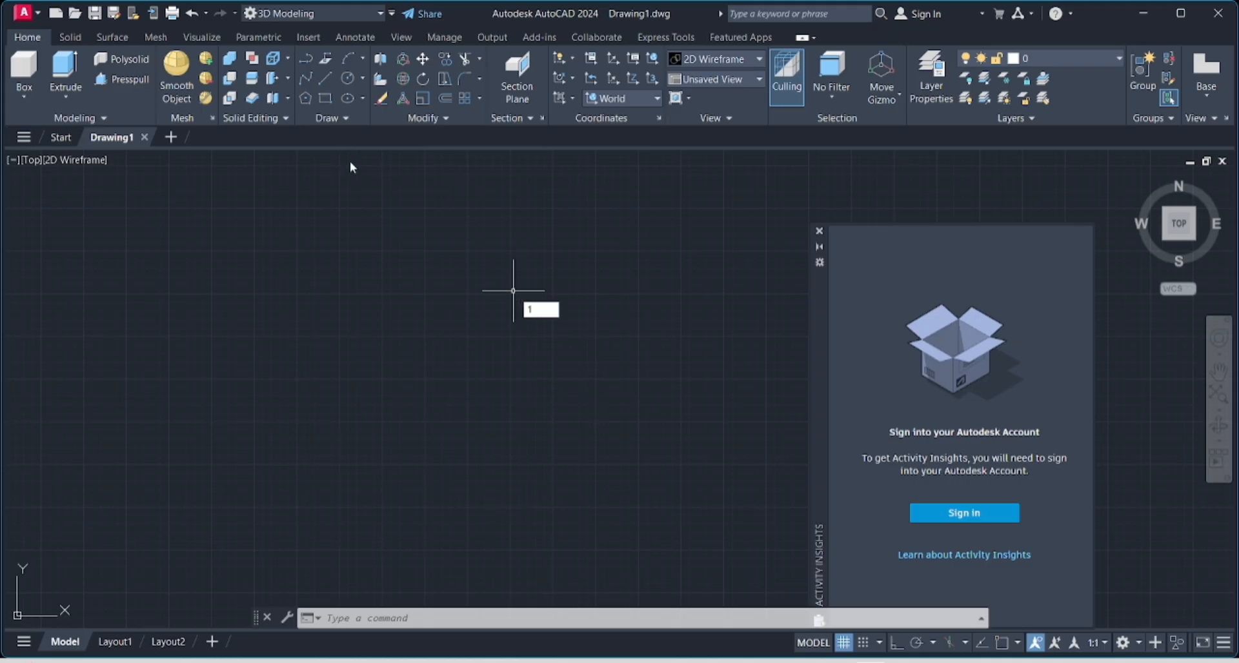
{"action": "key", "text": "Escape"}
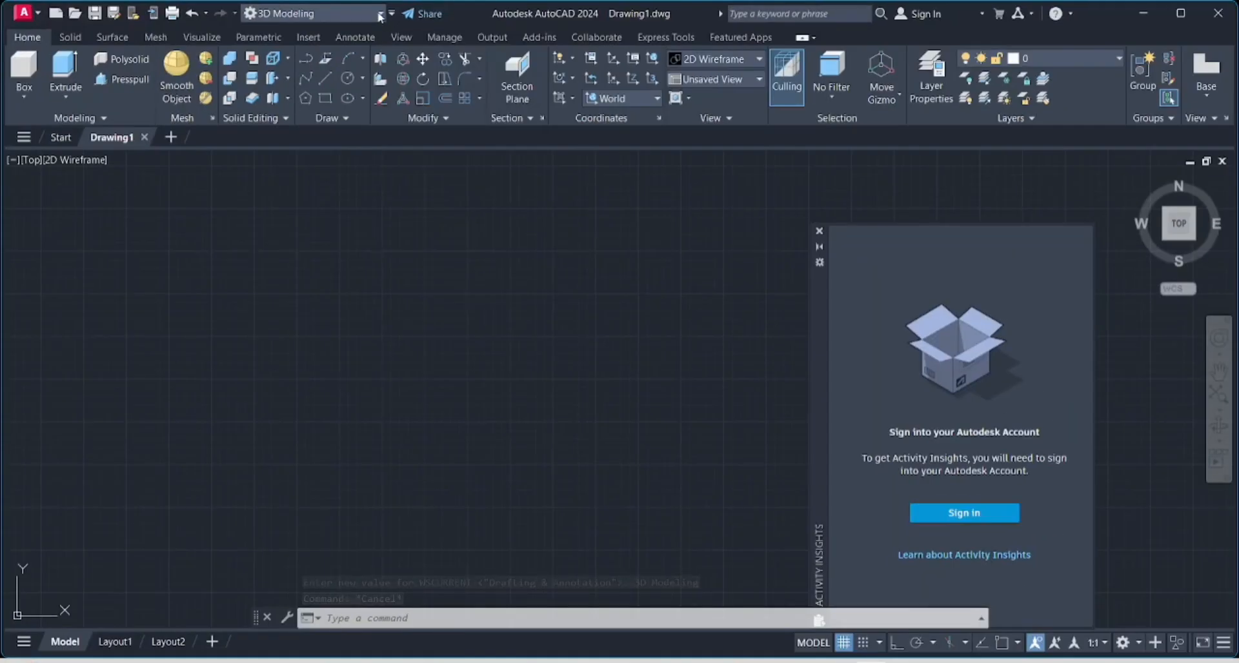
{"action": "left_click", "coordinate": [383, 27]}
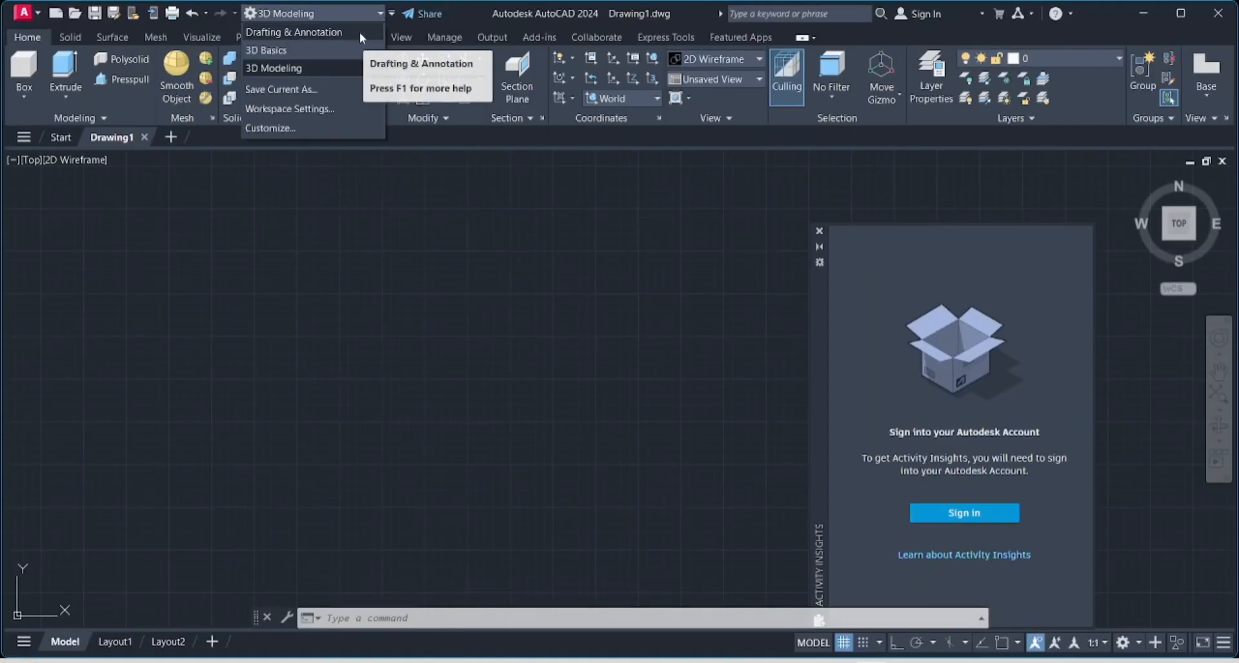
{"action": "left_click", "coordinate": [358, 33]}
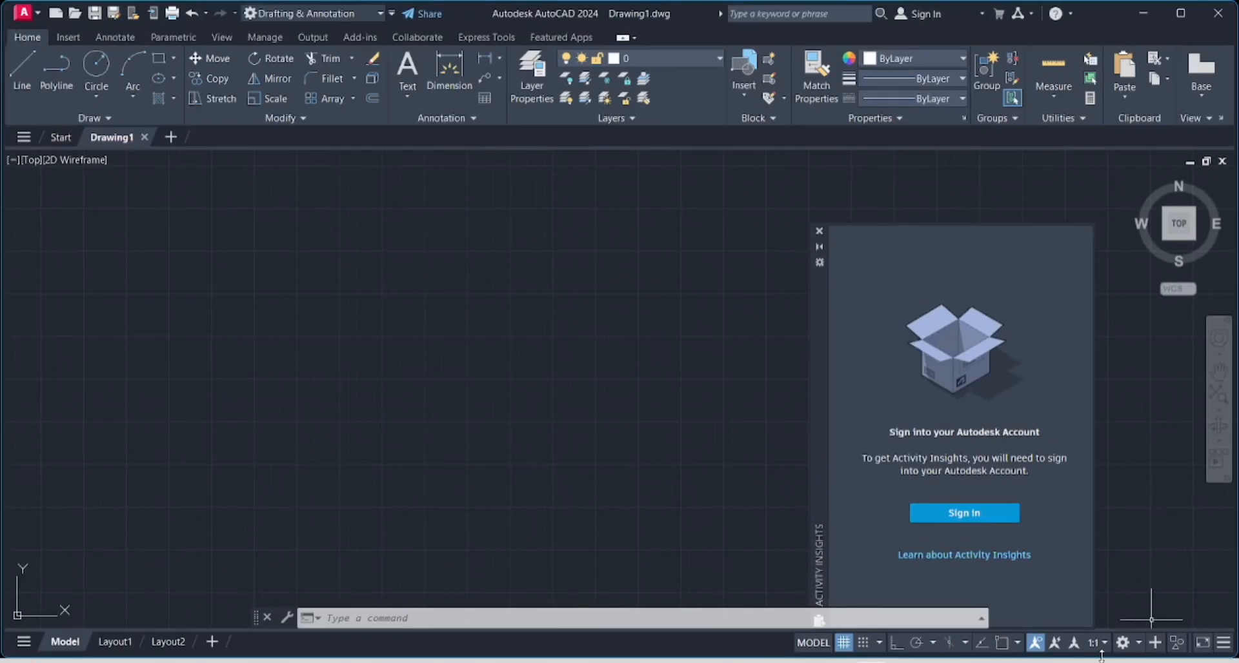
Show the classic menu bar above the ribbon and close the Activity Insights palette.
{"action": "left_click", "coordinate": [392, 14]}
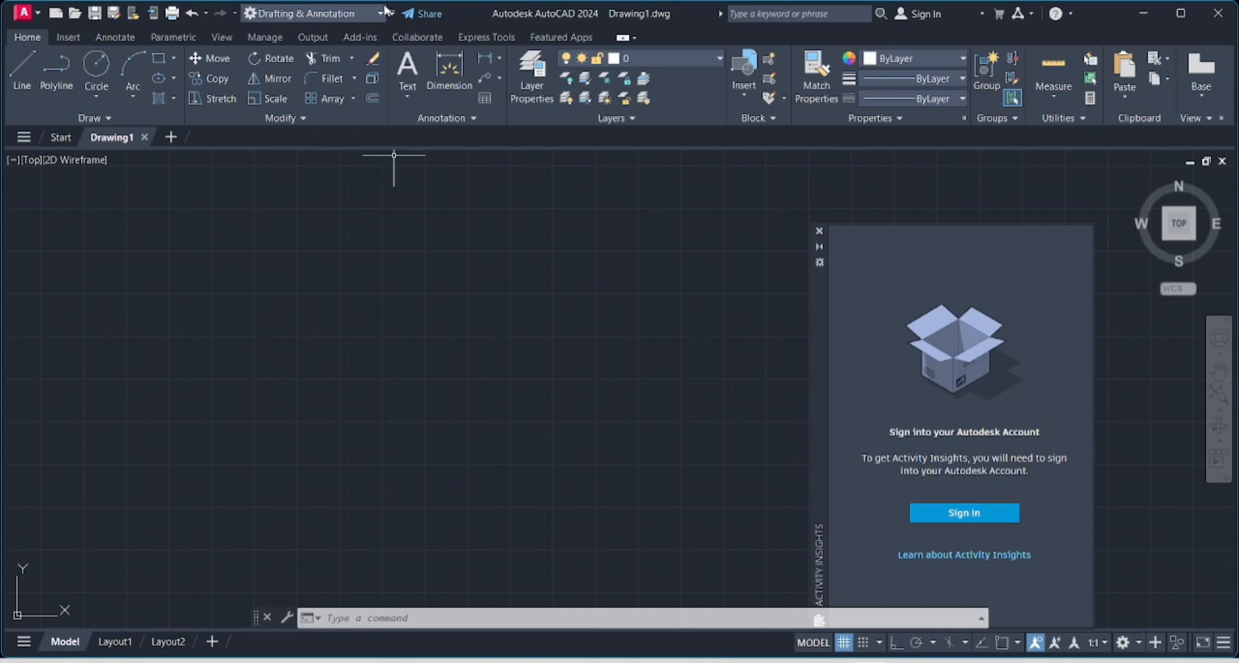
{"action": "left_click", "coordinate": [381, 13]}
{"action": "left_click", "coordinate": [392, 12]}
{"action": "left_click", "coordinate": [392, 13]}
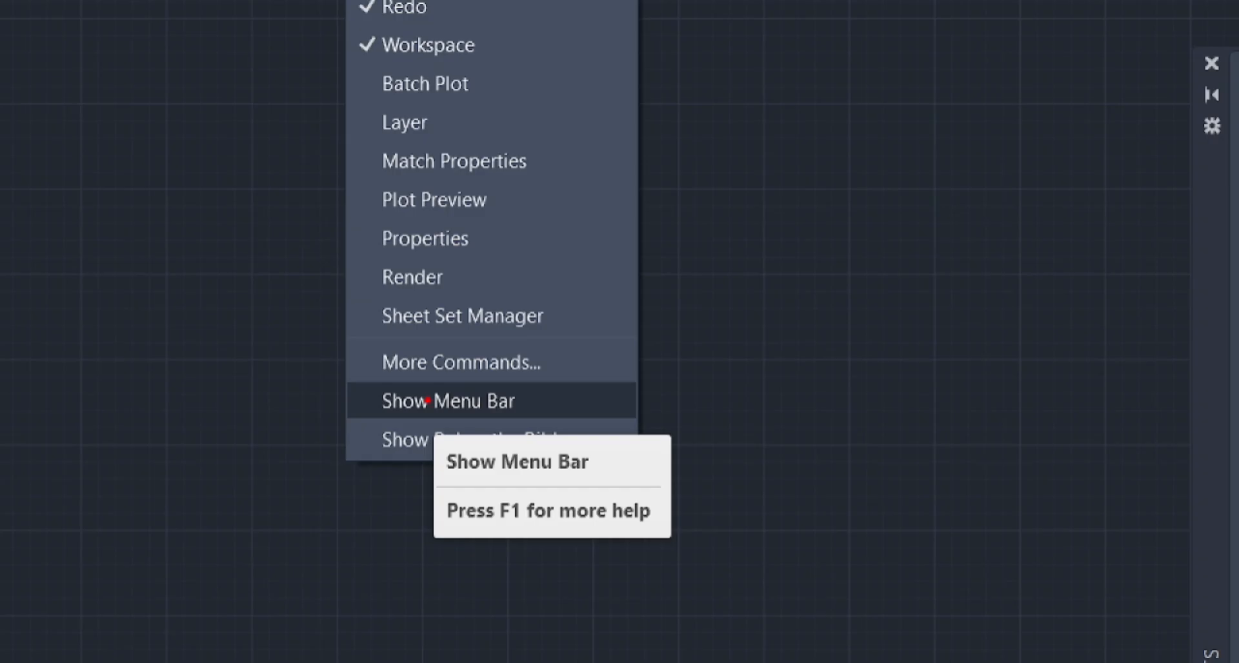
{"action": "key", "text": "Escape"}
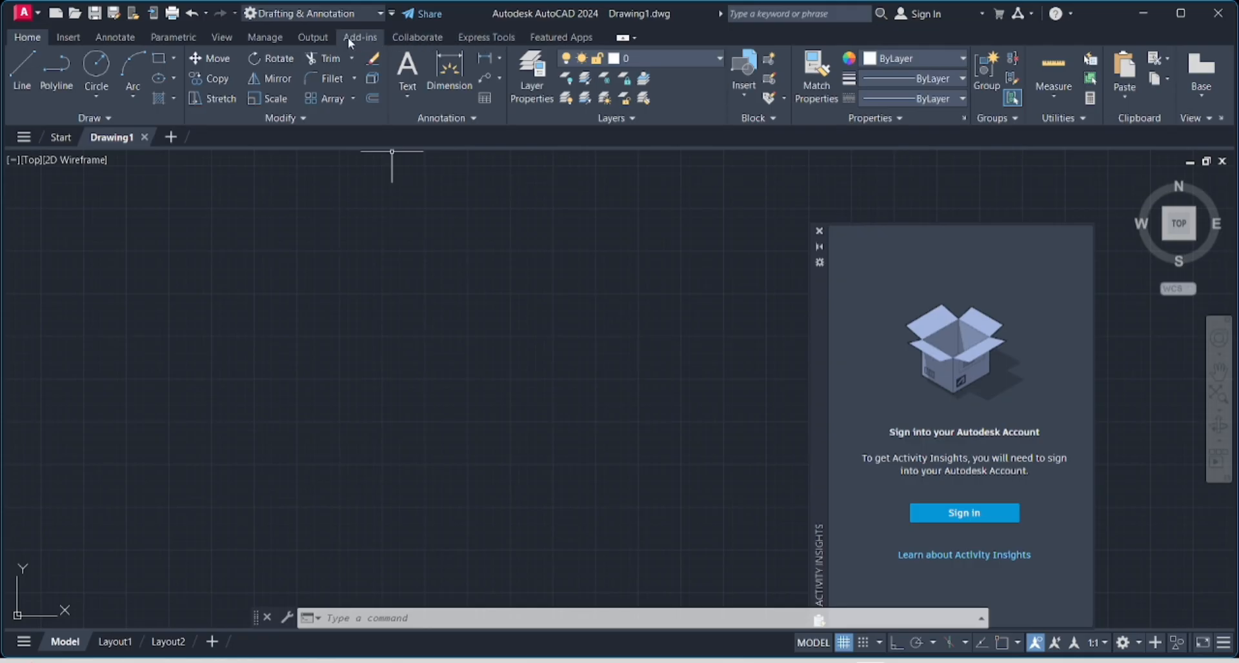
{"action": "left_click", "coordinate": [390, 13]}
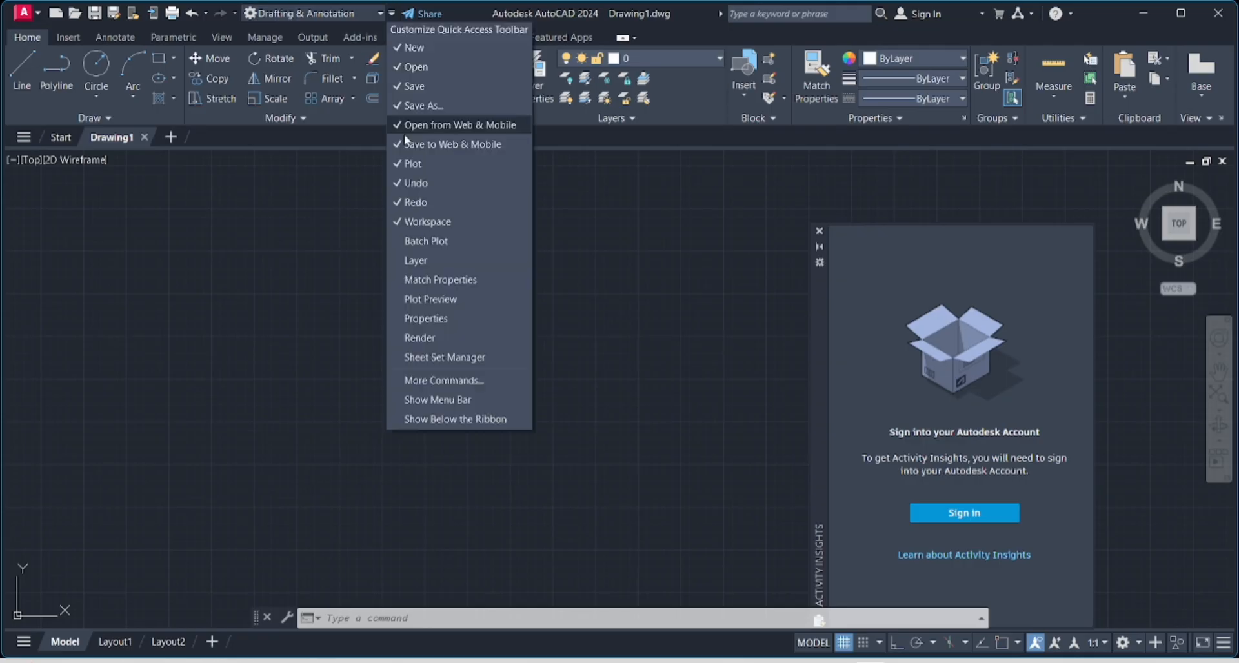
{"action": "left_click", "coordinate": [432, 399]}
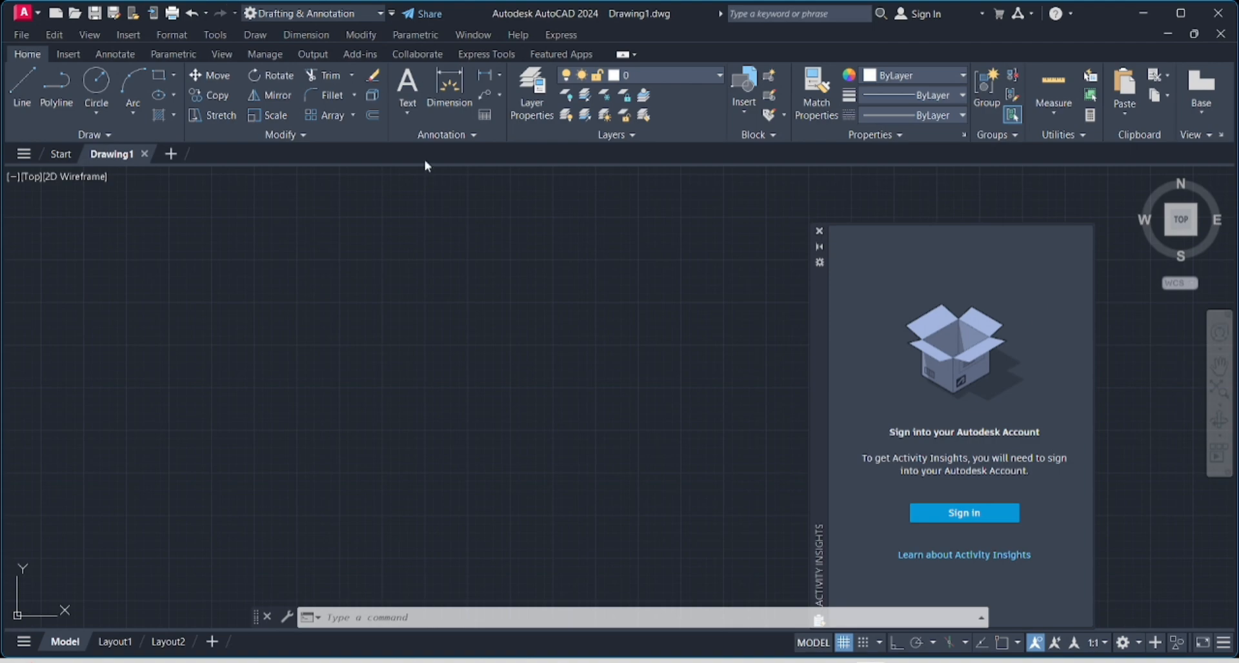
{"action": "left_click", "coordinate": [819, 231]}
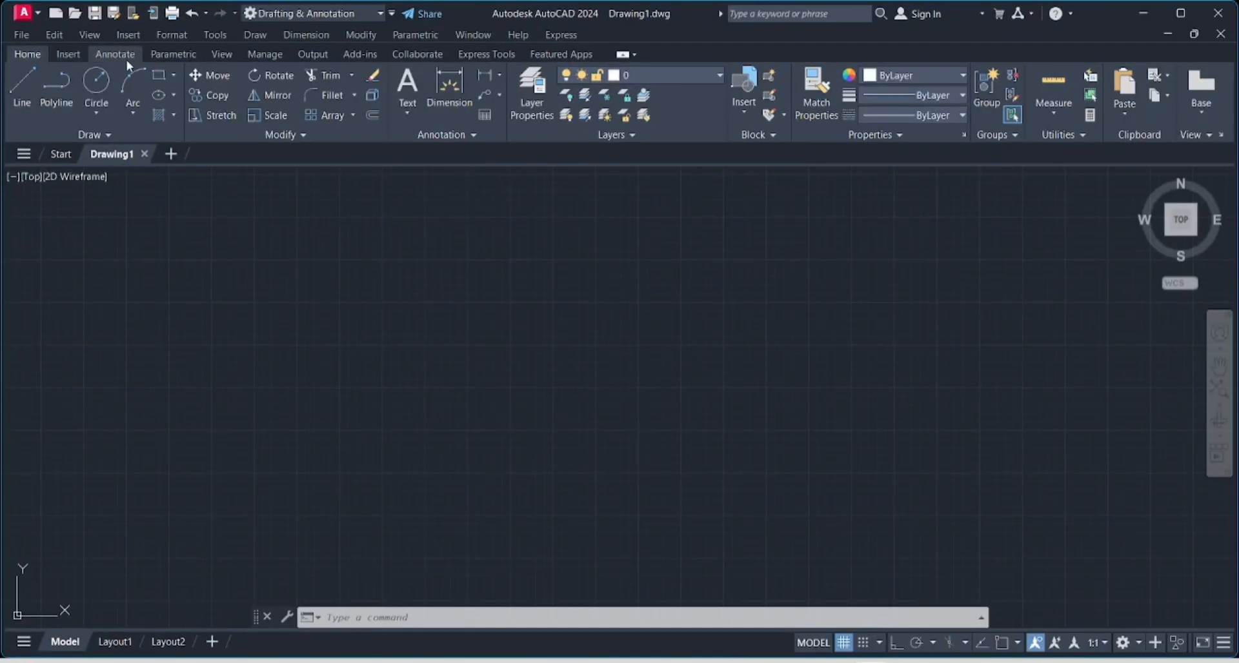
{"action": "left_click", "coordinate": [240, 89]}
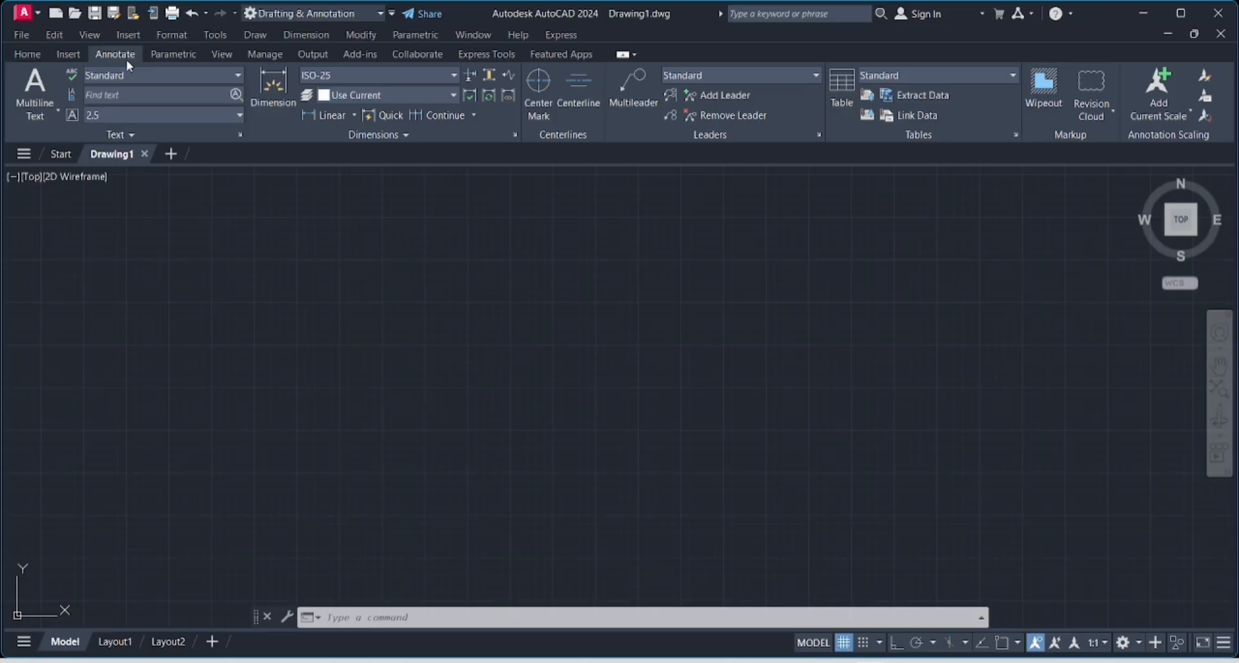
{"action": "left_click", "coordinate": [170, 55]}
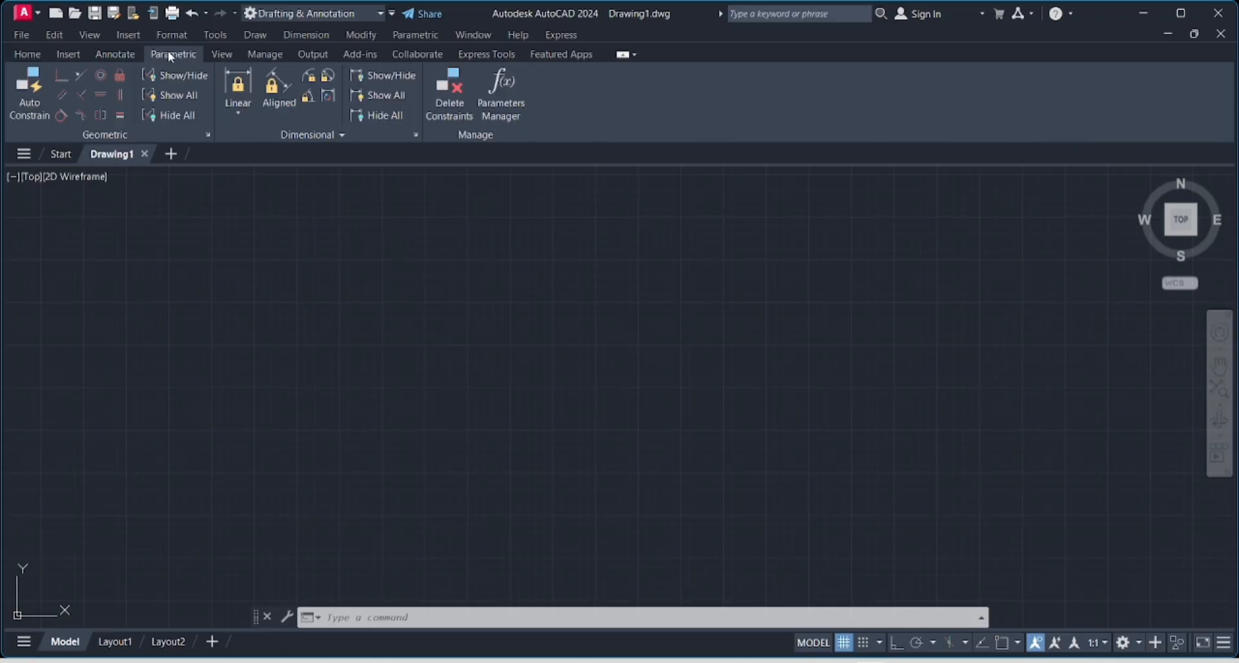
{"action": "left_click", "coordinate": [219, 57]}
{"action": "left_click", "coordinate": [27, 54]}
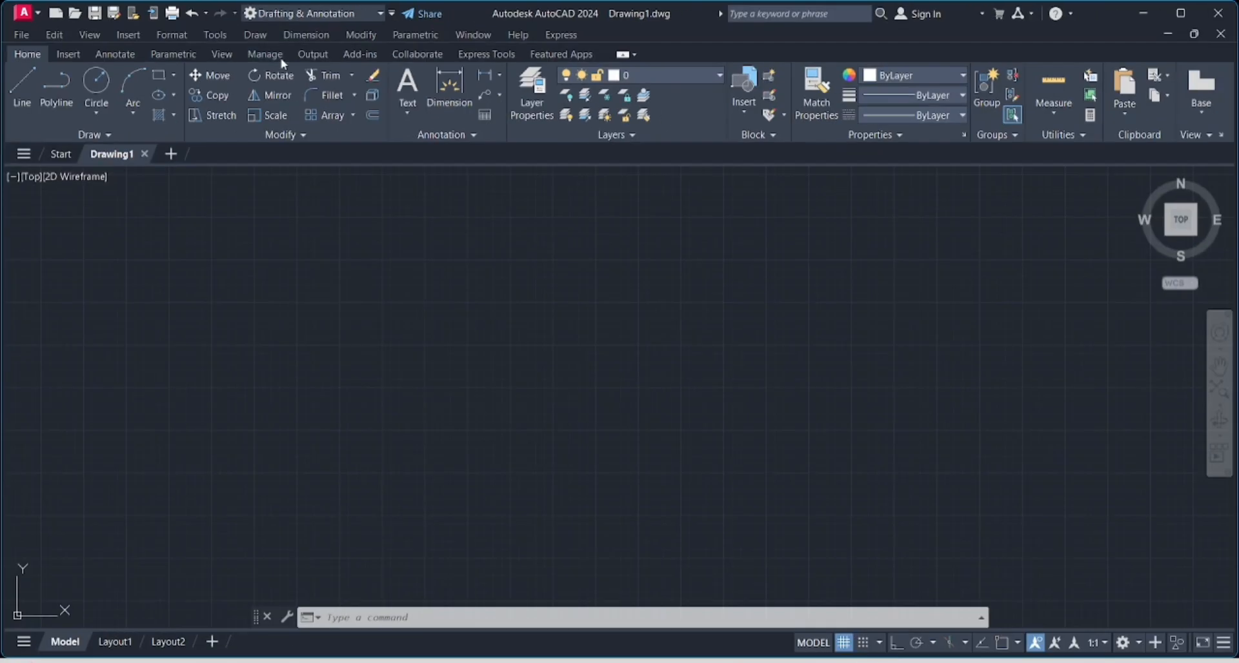
{"action": "left_click", "coordinate": [229, 40]}
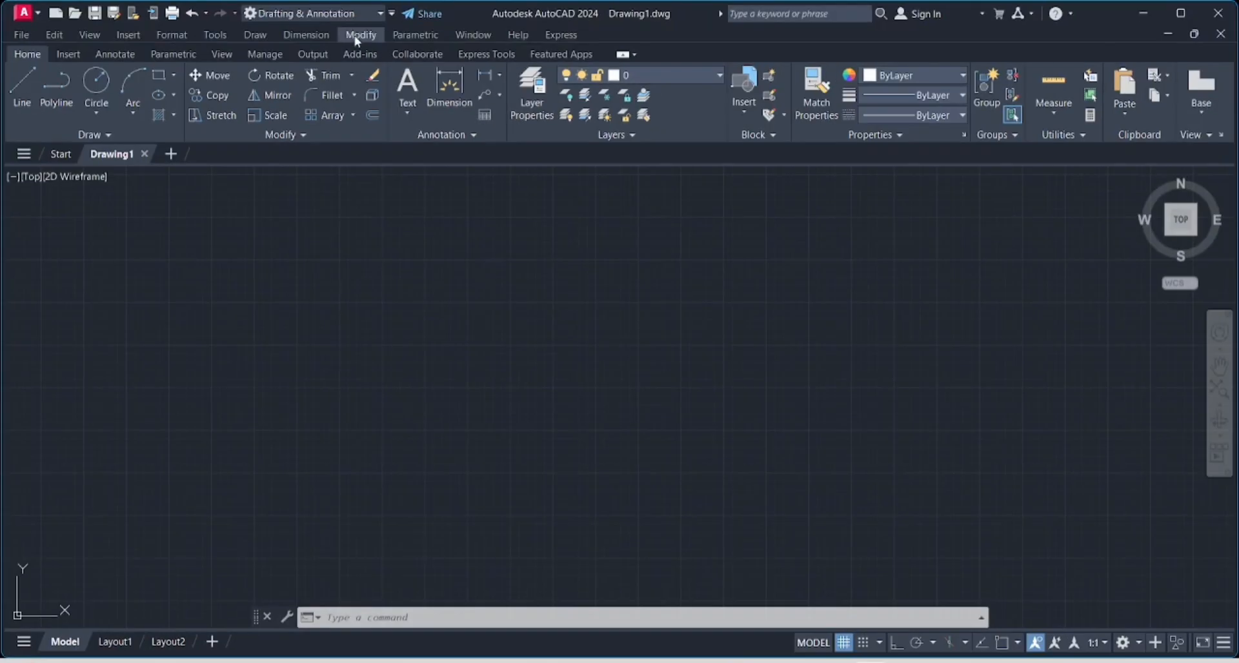
{"action": "left_click", "coordinate": [363, 78]}
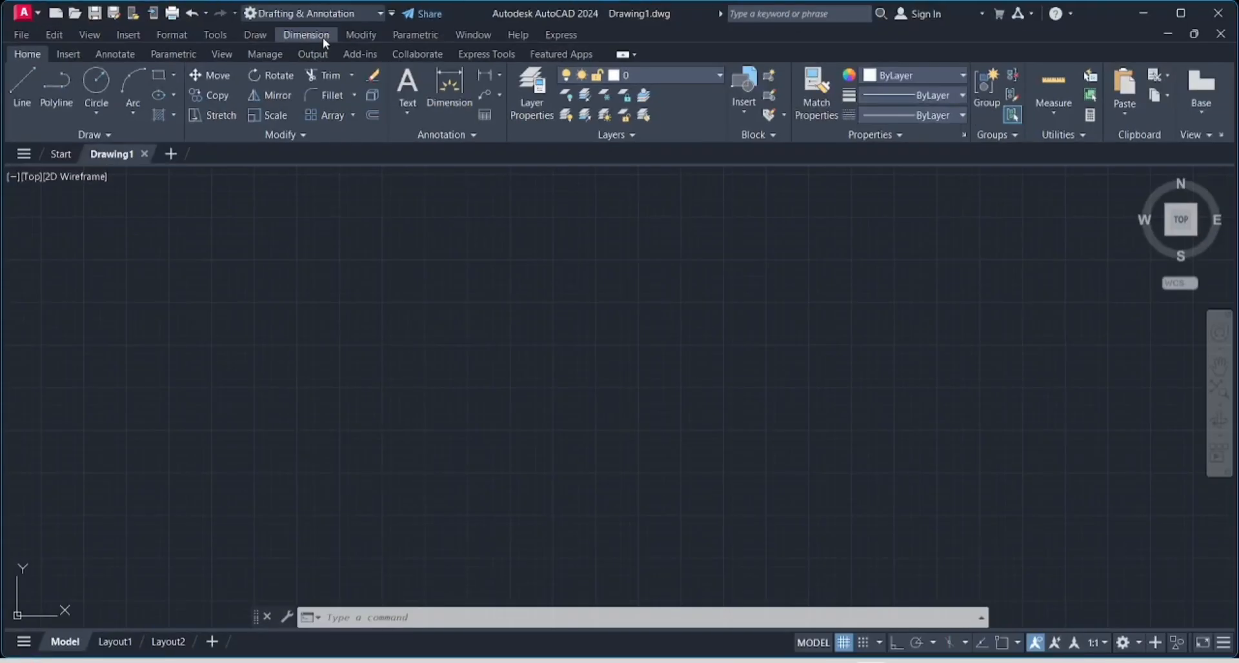
{"action": "left_click", "coordinate": [332, 75]}
Create a new blank drawing and close it again, returning to the first drawing.
{"action": "mouse_move", "coordinate": [111, 157]}
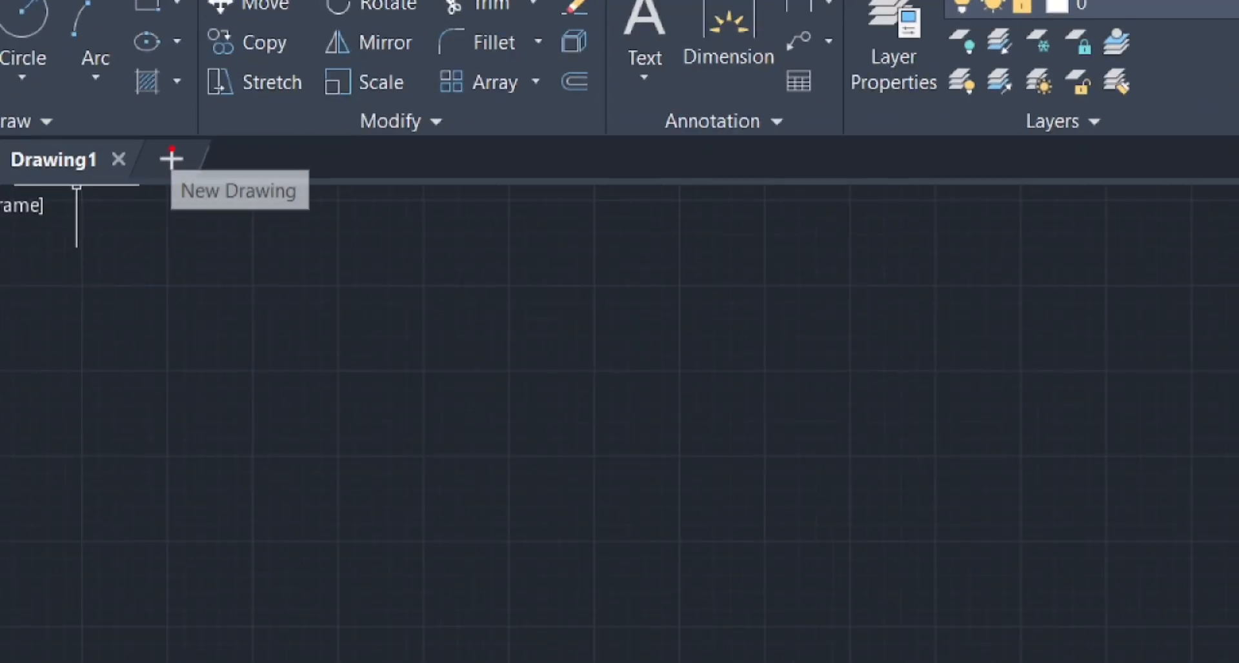
{"action": "left_click", "coordinate": [171, 158]}
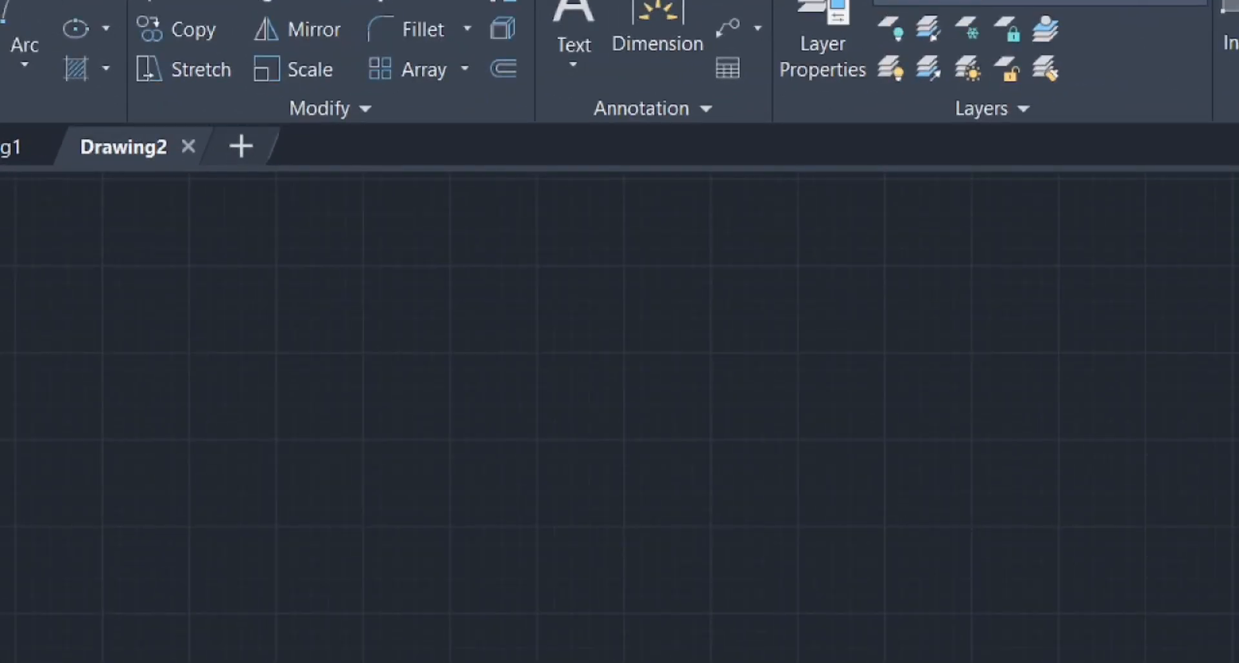
{"action": "mouse_move", "coordinate": [188, 152]}
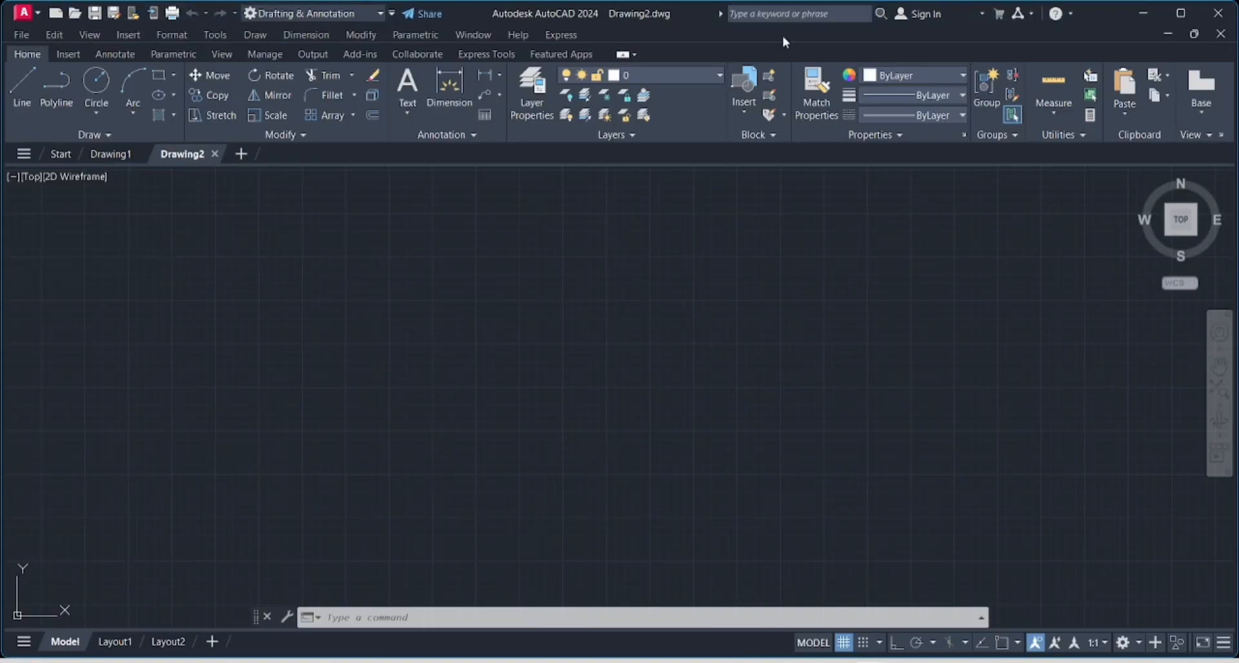
{"action": "left_click", "coordinate": [214, 154]}
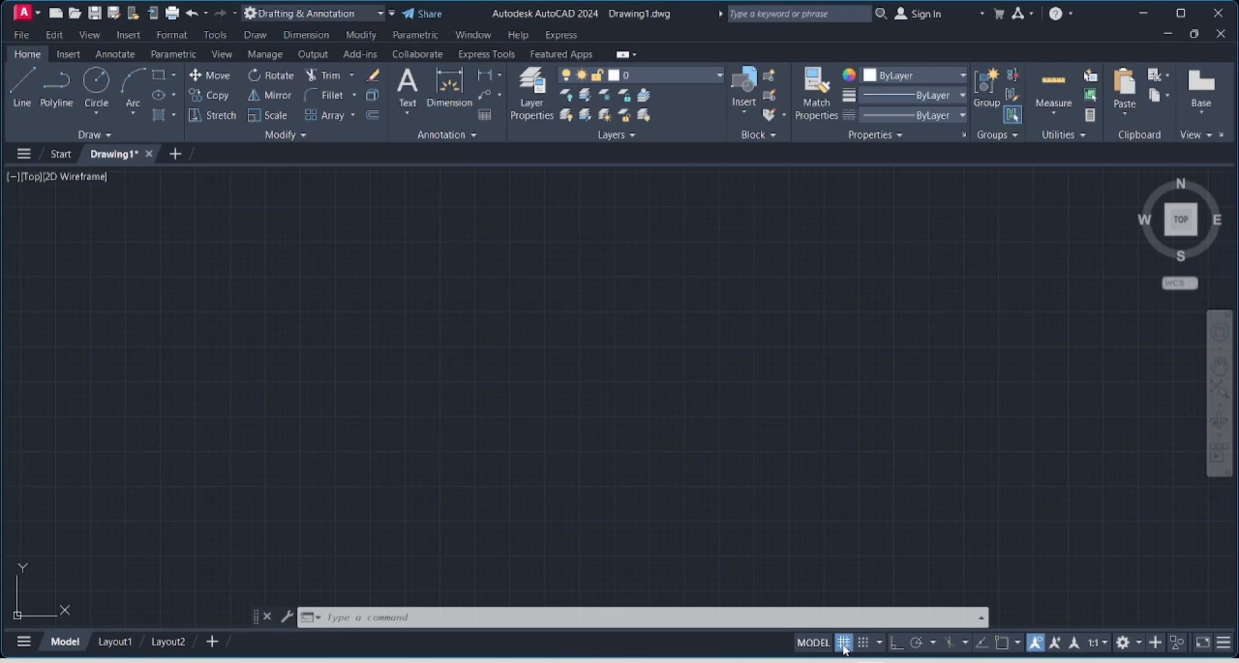
Turn off the grid display in the drawing area.
{"action": "left_click", "coordinate": [845, 607]}
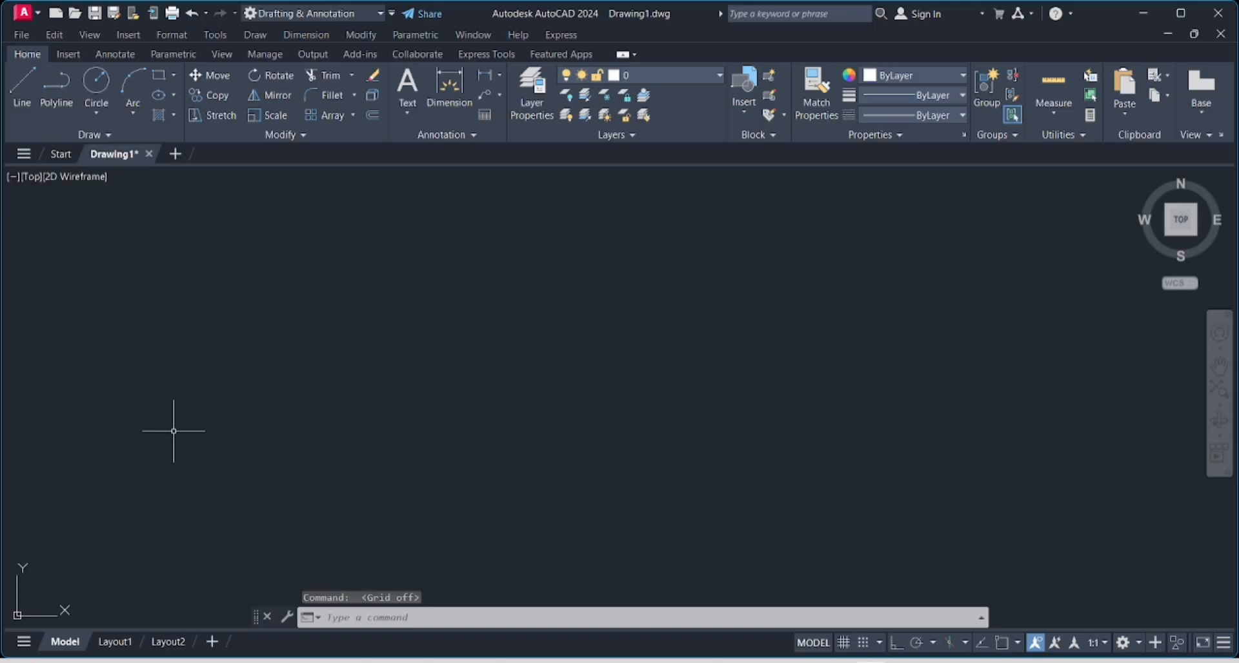
{"action": "mouse_move", "coordinate": [152, 484]}
{"action": "middle_mouse_down"}
{"action": "mouse_move", "coordinate": [258, 381]}
{"action": "mouse_move", "coordinate": [662, 240]}
{"action": "middle_mouse_up"}
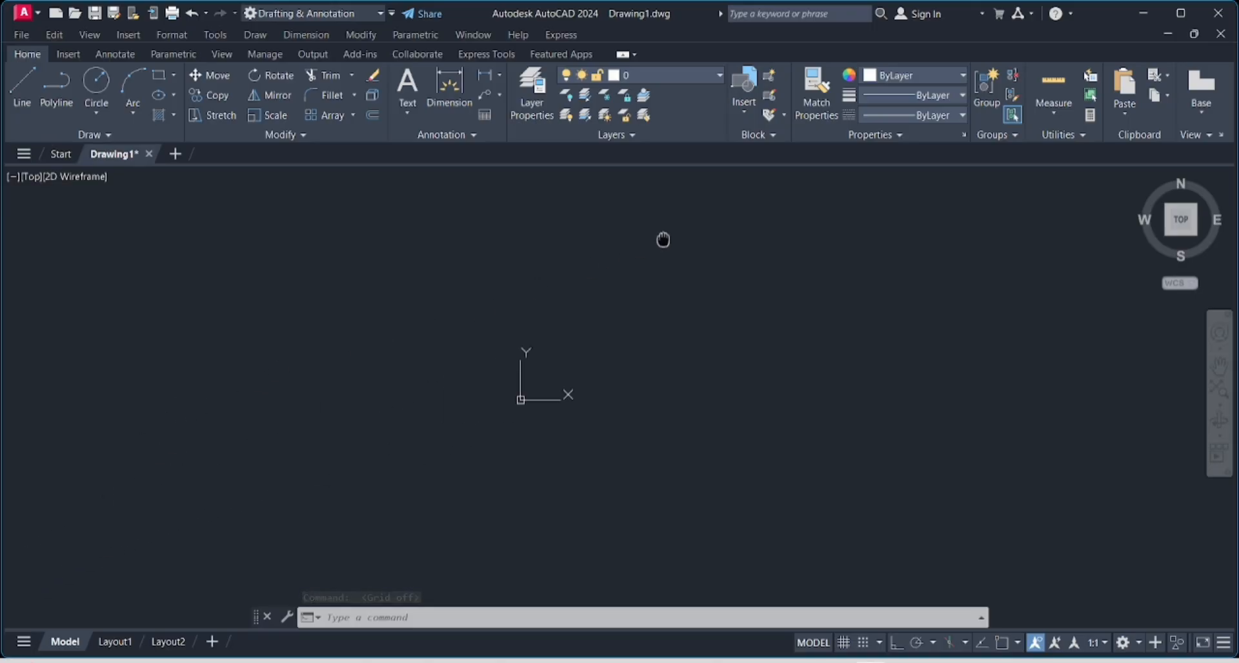
{"action": "middle_click", "coordinate": [663, 238]}
{"action": "middle_click", "coordinate": [663, 238]}
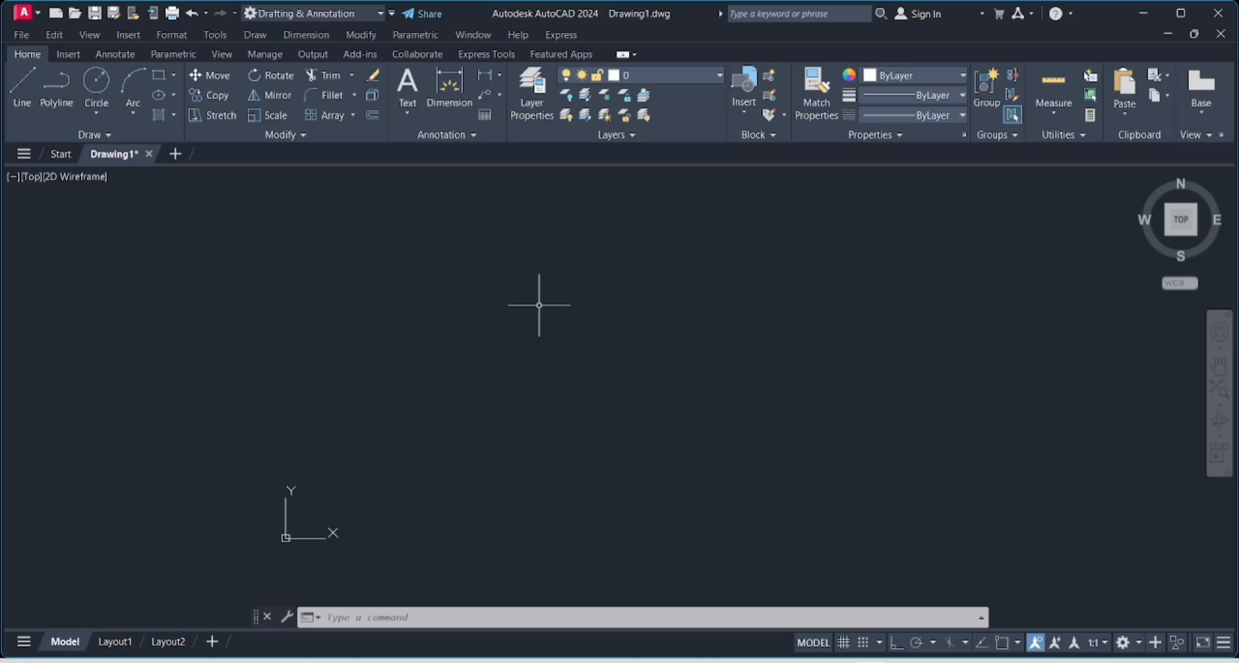
Draw a circle with a radius of .0002 near the middle of the drawing area, up and to the right of the origin.
{"action": "left_click", "coordinate": [90, 87]}
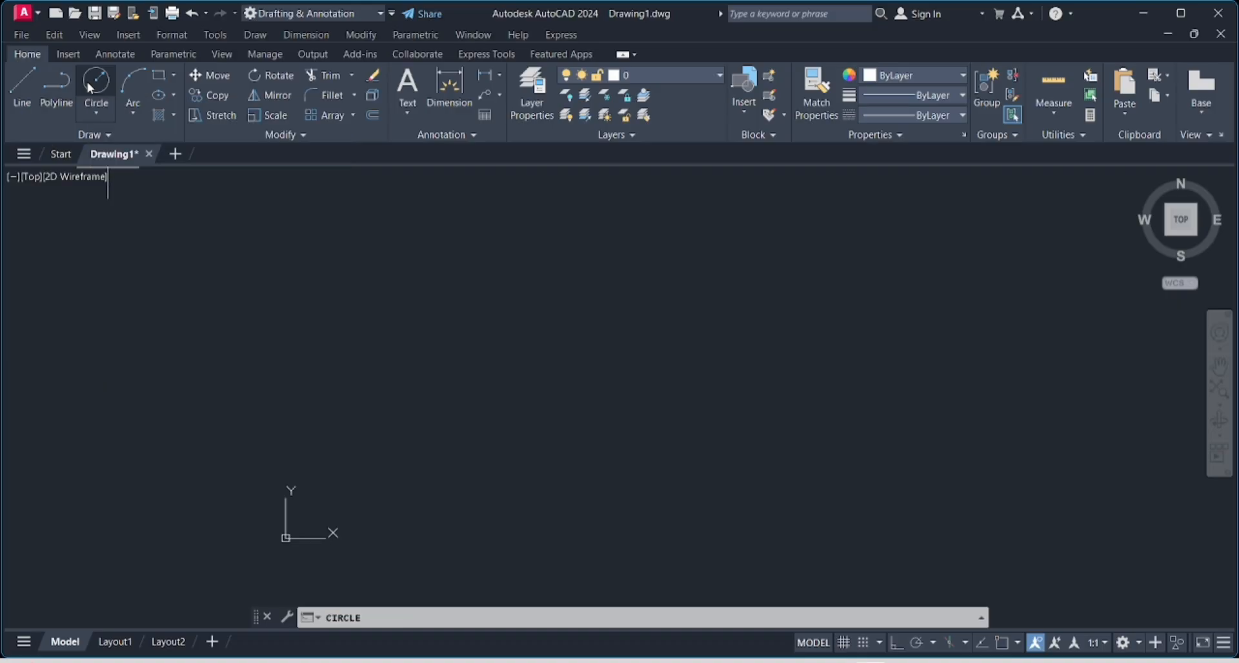
{"action": "left_click", "coordinate": [558, 374]}
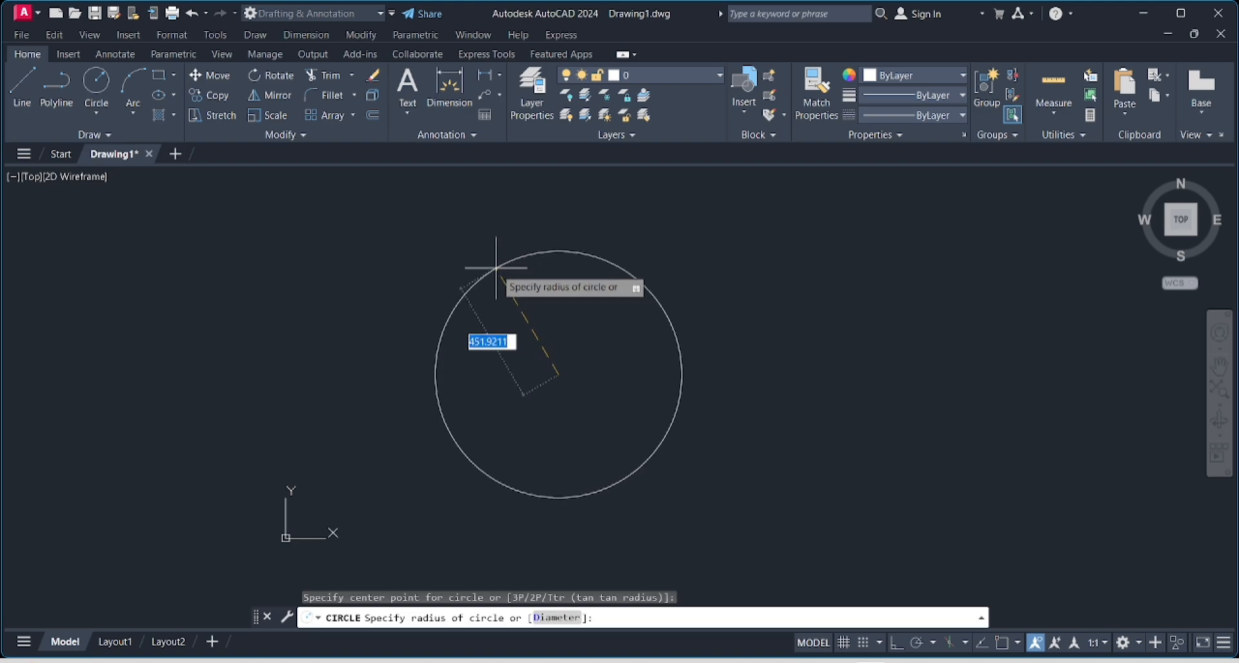
{"action": "type", "text": ".0002"}
{"action": "key", "text": "Return"}
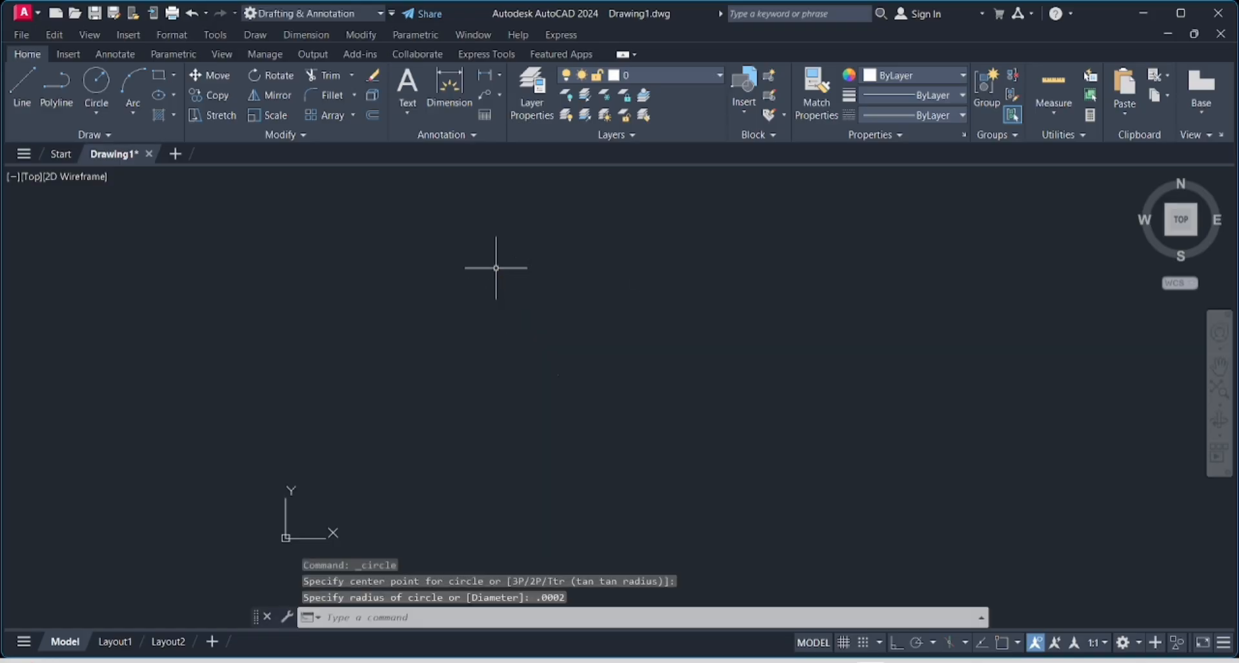
Erase the tiny circle from the drawing.
{"action": "middle_click", "coordinate": [496, 268]}
{"action": "middle_click", "coordinate": [495, 268]}
{"action": "scroll", "coordinate": [481, 269], "scroll_direction": "down", "scroll_amount": 1}
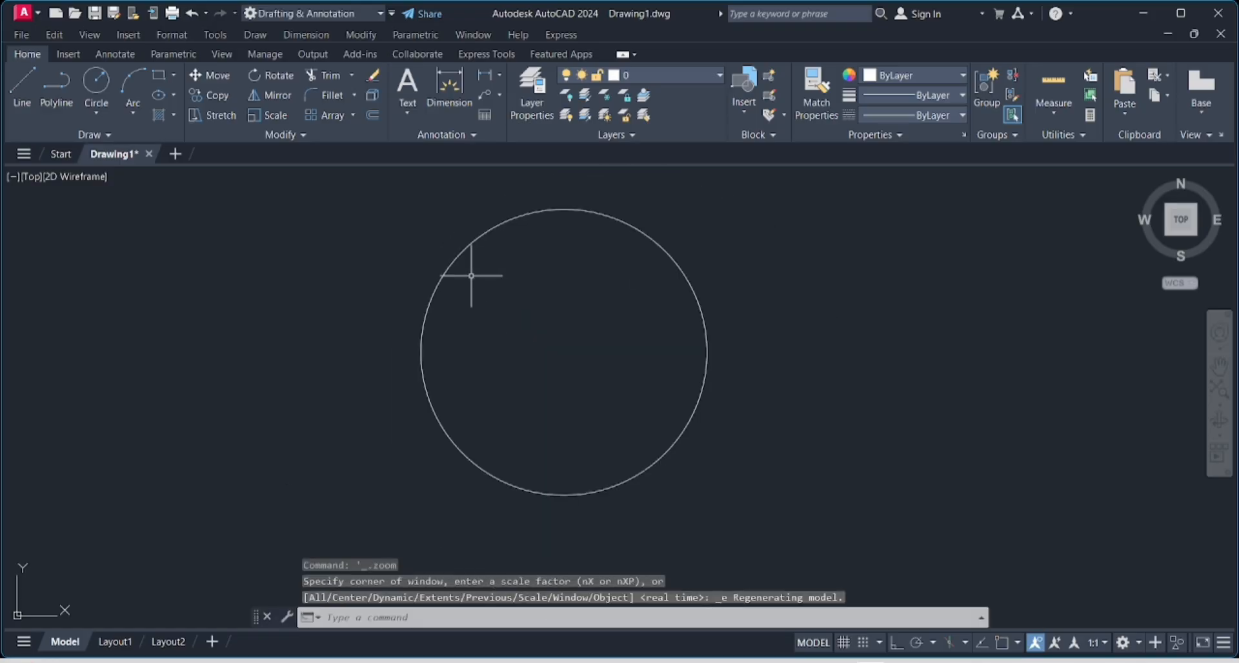
{"action": "scroll", "coordinate": [476, 271], "scroll_direction": "down", "scroll_amount": 1}
{"action": "middle_click_drag", "start_coordinate": [476, 271], "coordinate": [375, 279]}
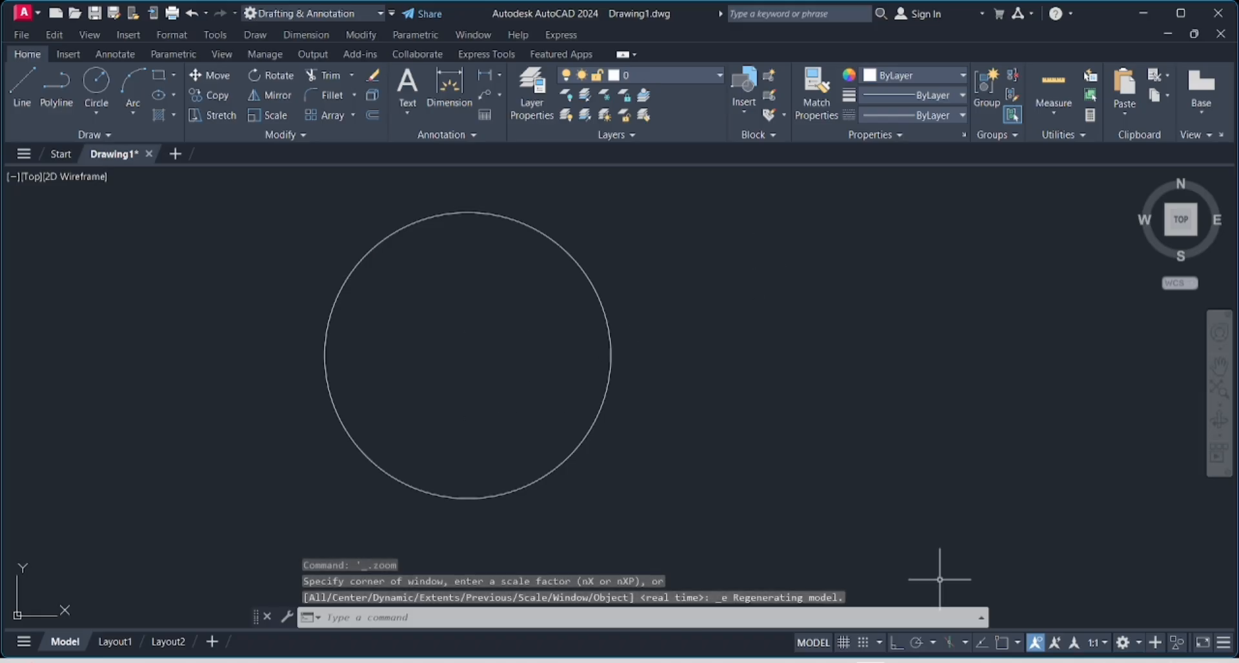
{"action": "left_click", "coordinate": [689, 274]}
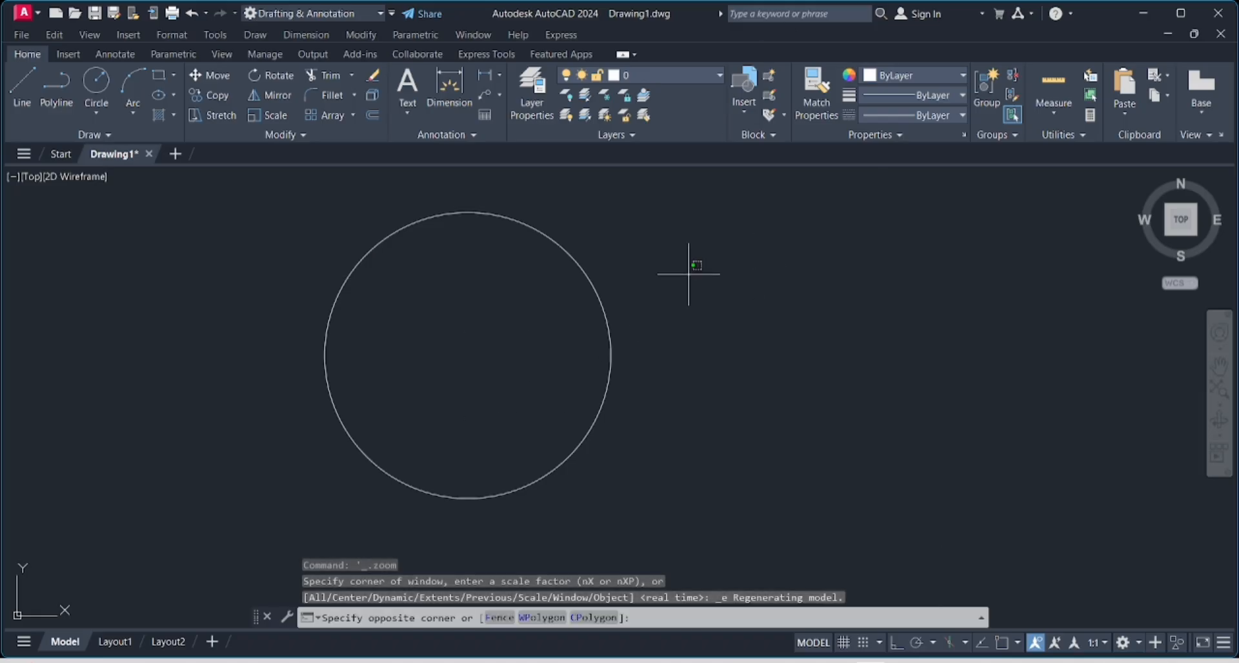
{"action": "left_click", "coordinate": [560, 265]}
{"action": "key", "text": "Delete"}
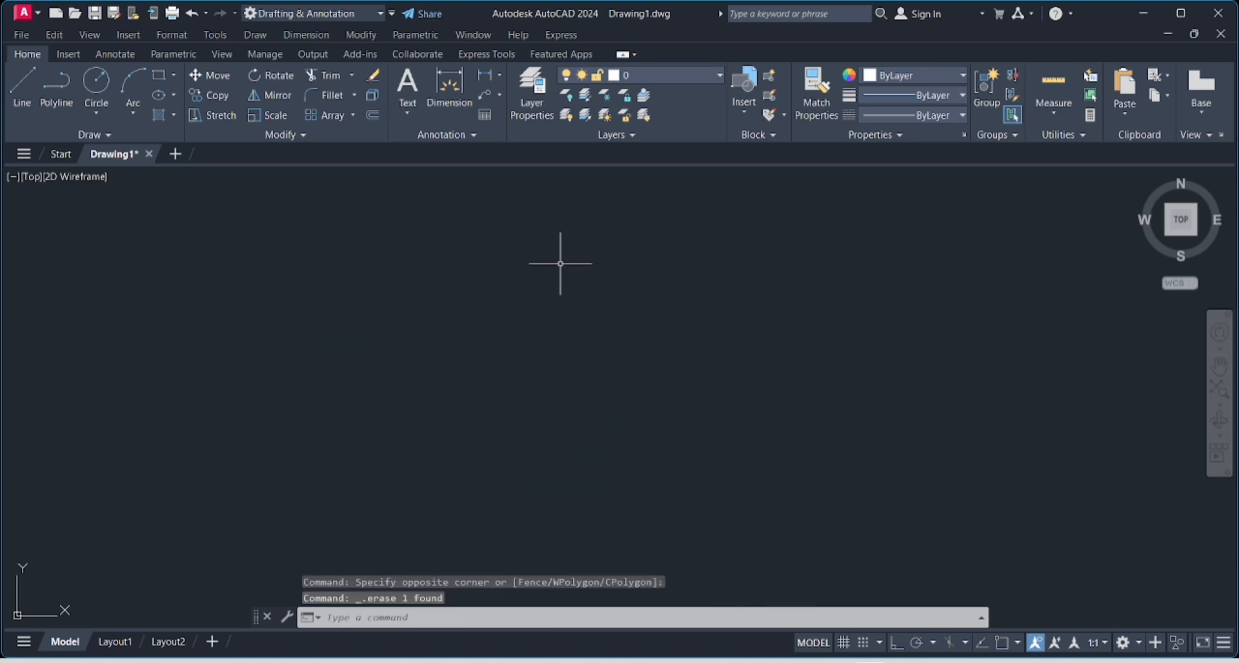
Draw a circle with a radius of 5000, centred near the middle of the drawing area.
{"action": "left_click", "coordinate": [97, 87]}
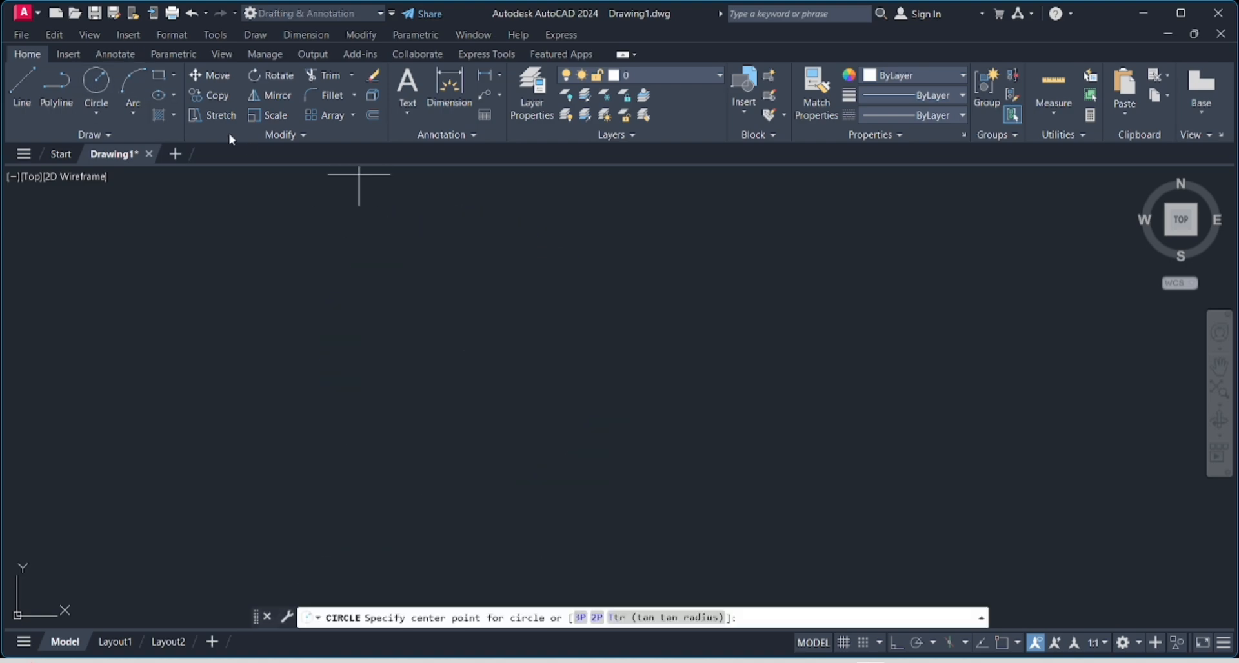
{"action": "left_click", "coordinate": [600, 401]}
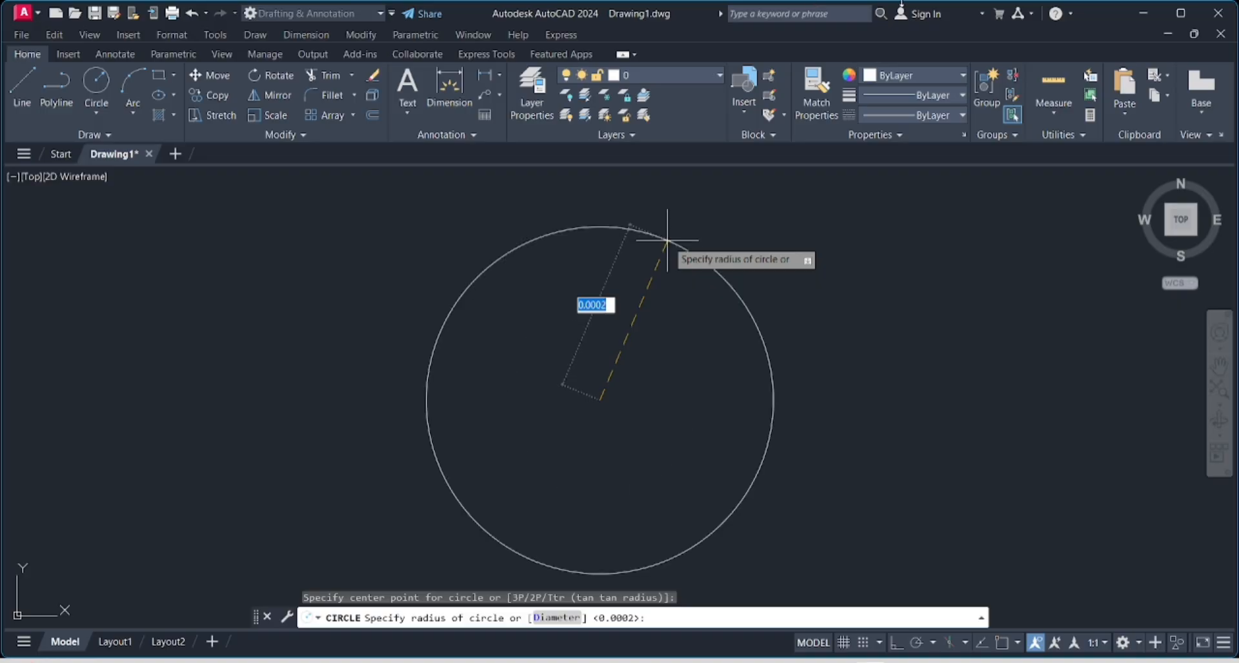
{"action": "type", "text": "5000"}
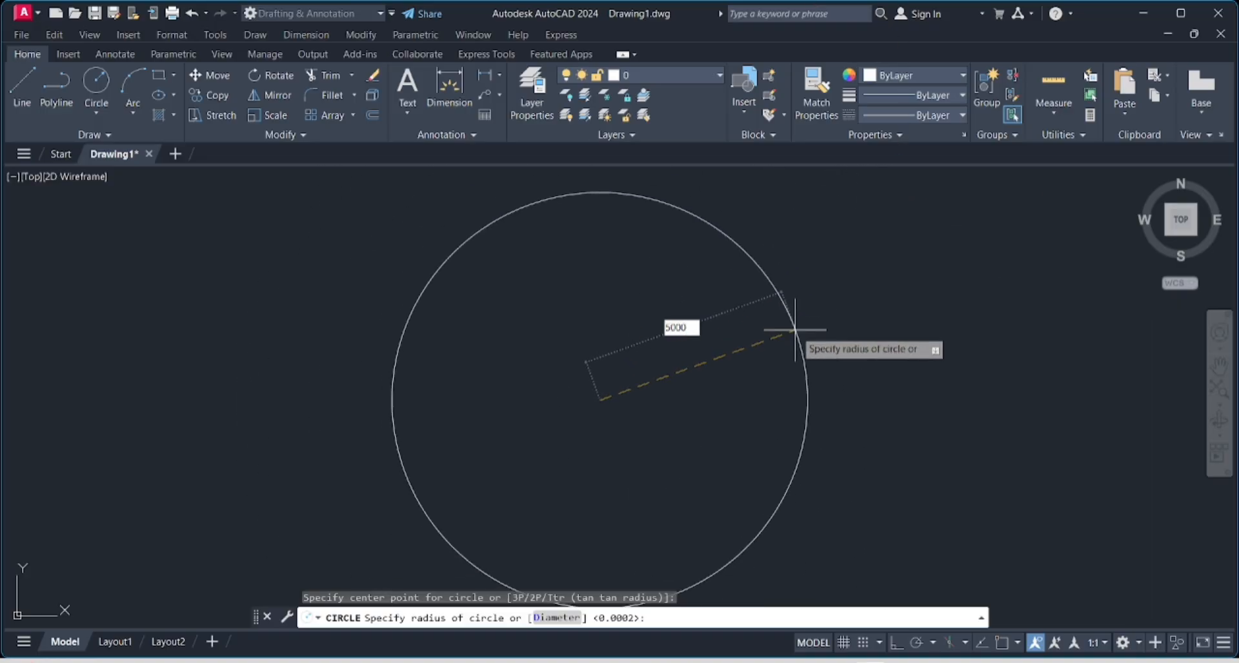
{"action": "key", "text": "Return"}
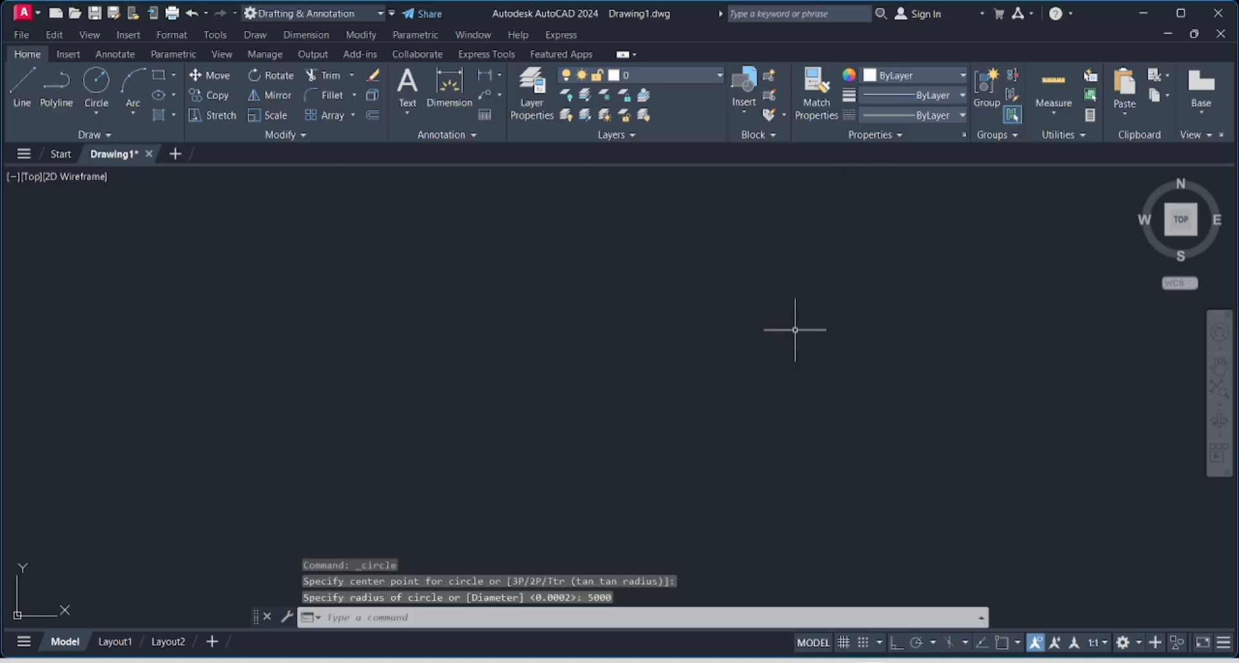
Open the quick properties of the new circle, check its radius and diameter, and close them again.
{"action": "middle_click", "coordinate": [795, 330]}
{"action": "middle_click", "coordinate": [795, 330]}
{"action": "scroll", "coordinate": [796, 326], "scroll_direction": "down", "scroll_amount": 3}
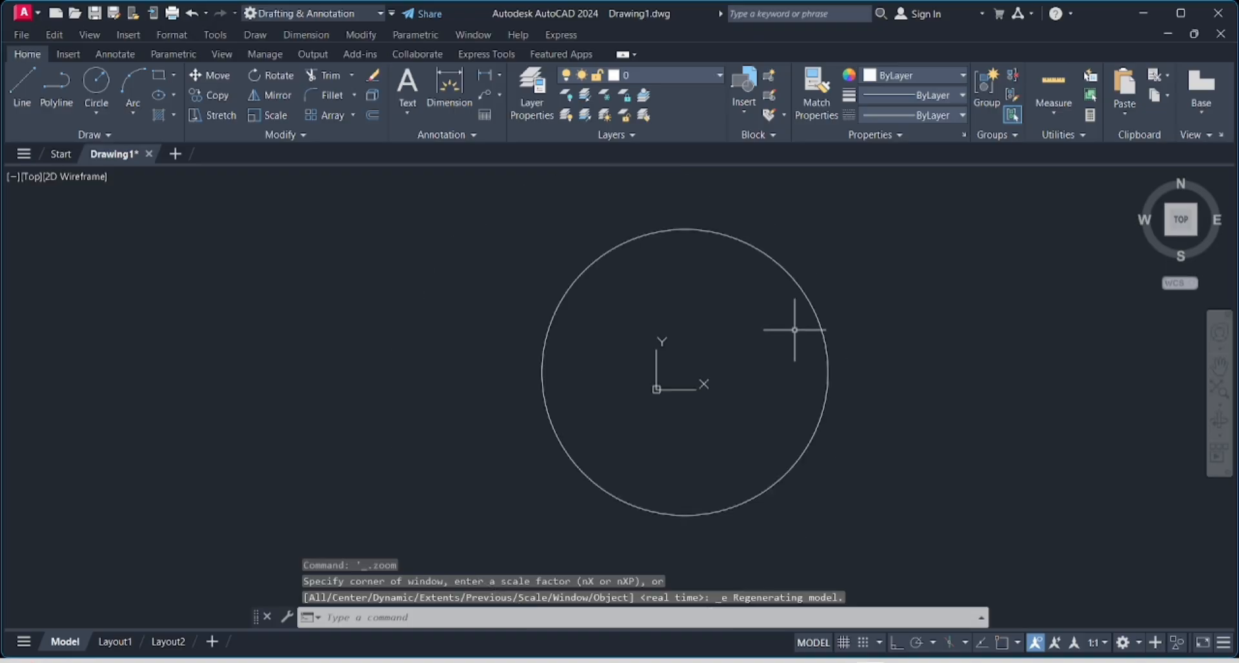
{"action": "middle_click_drag", "start_coordinate": [796, 326], "coordinate": [533, 314]}
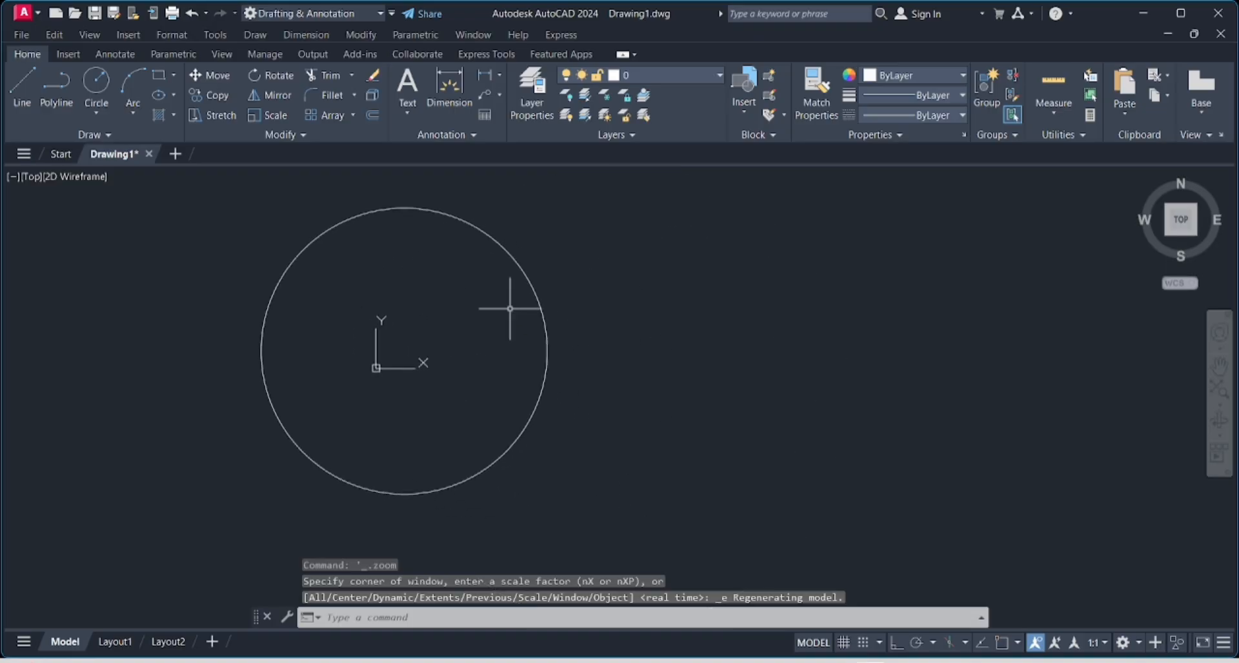
{"action": "left_click", "coordinate": [531, 280]}
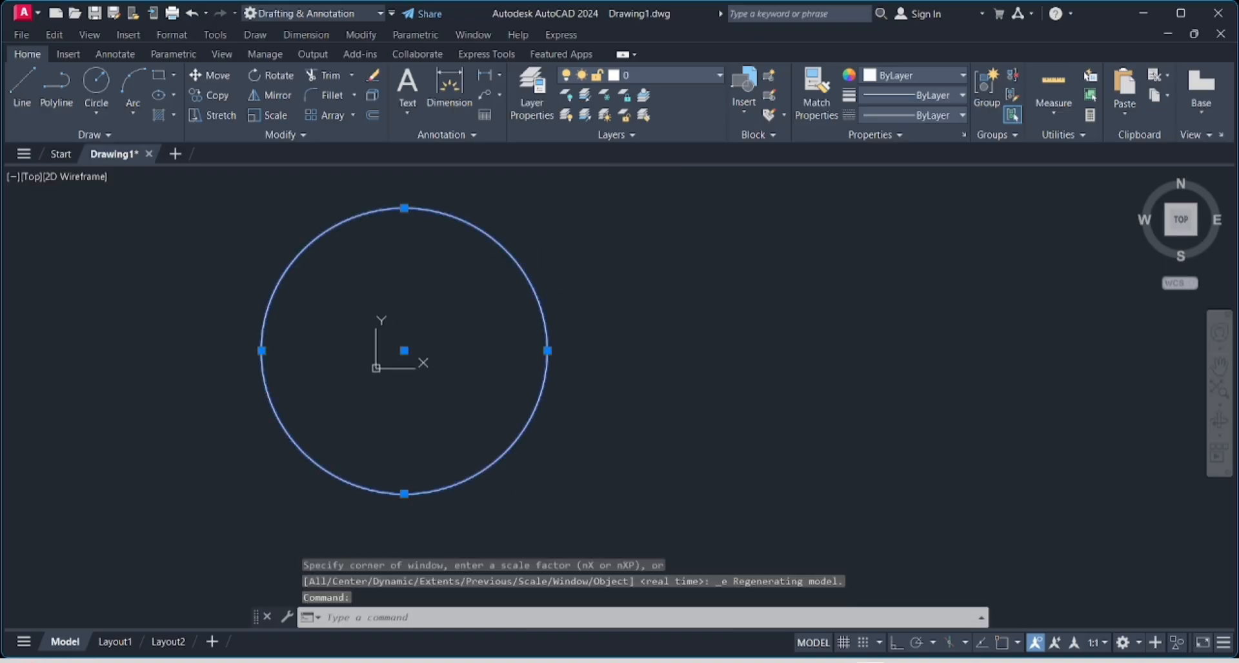
{"action": "double_click", "coordinate": [525, 276]}
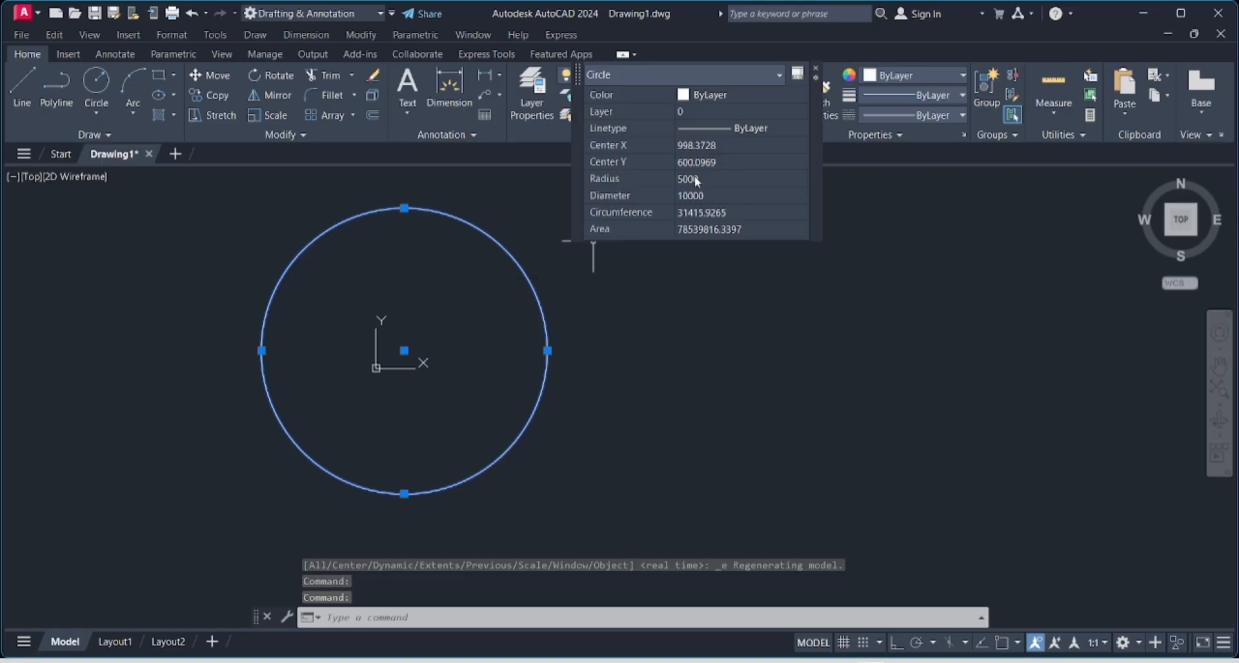
{"action": "key", "text": "Escape"}
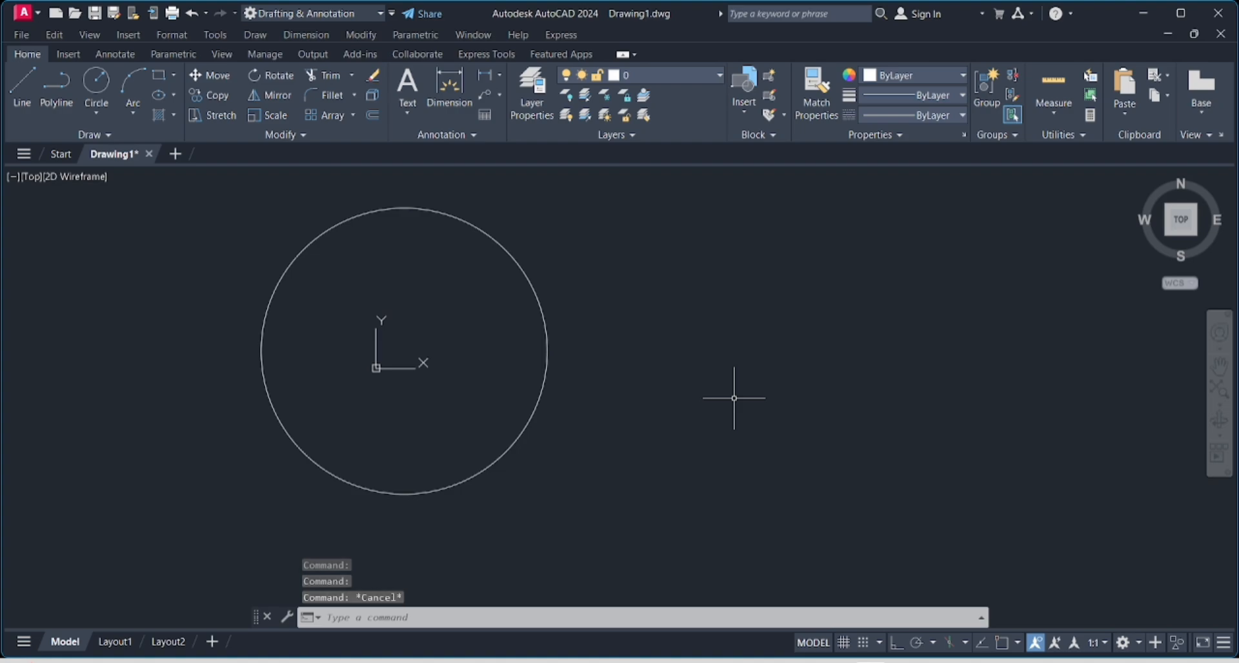
Erase the circle of radius 5000, leaving the drawing area empty and no command active.
{"action": "scroll", "coordinate": [303, 384], "scroll_direction": "up", "scroll_amount": 3}
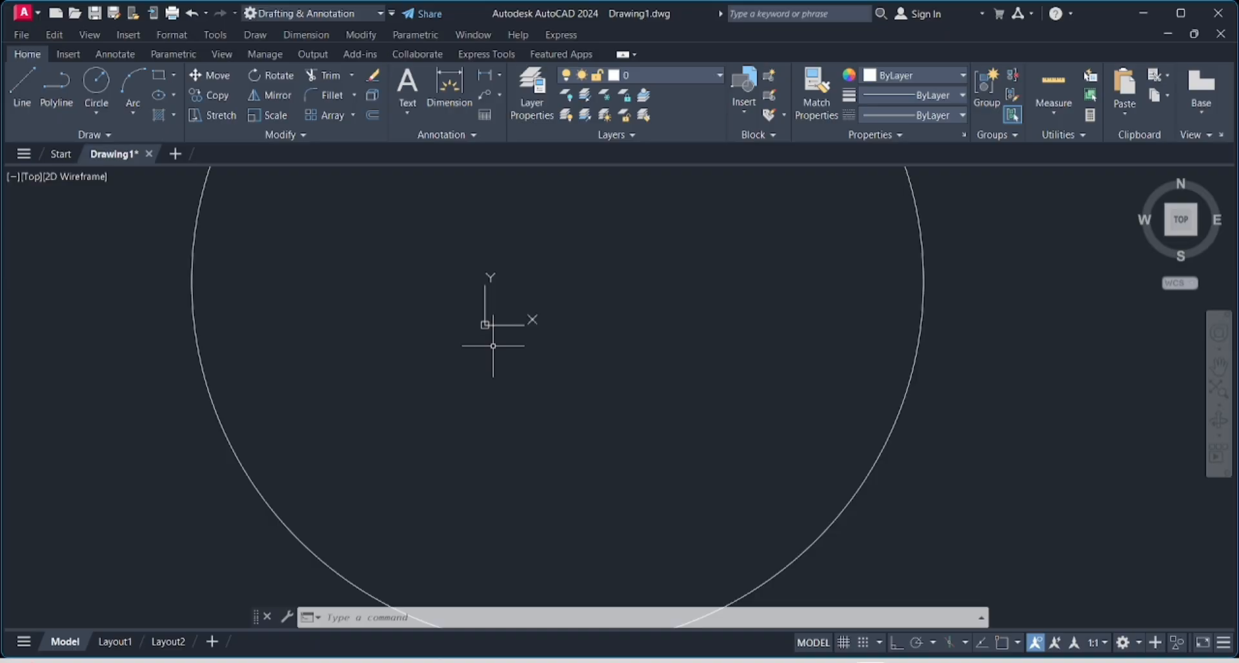
{"action": "scroll", "coordinate": [493, 346], "scroll_direction": "down", "scroll_amount": 4}
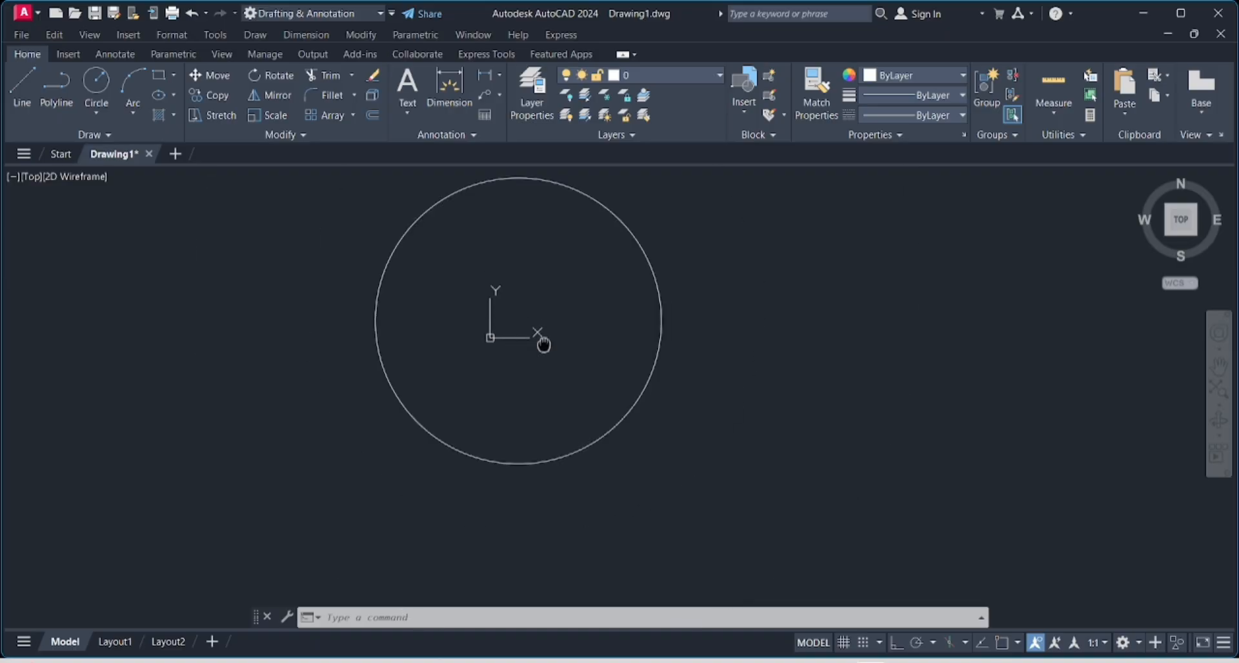
{"action": "middle_click_drag", "start_coordinate": [542, 340], "coordinate": [326, 409]}
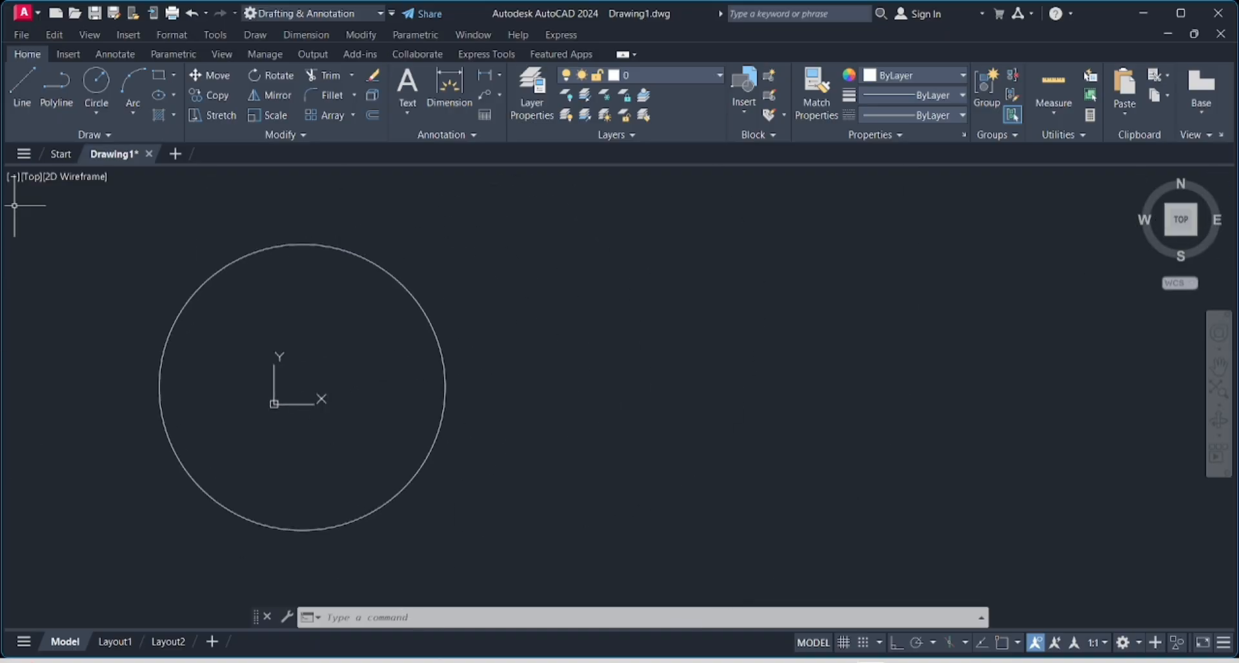
{"action": "middle_click_drag", "start_coordinate": [710, 397], "coordinate": [475, 415]}
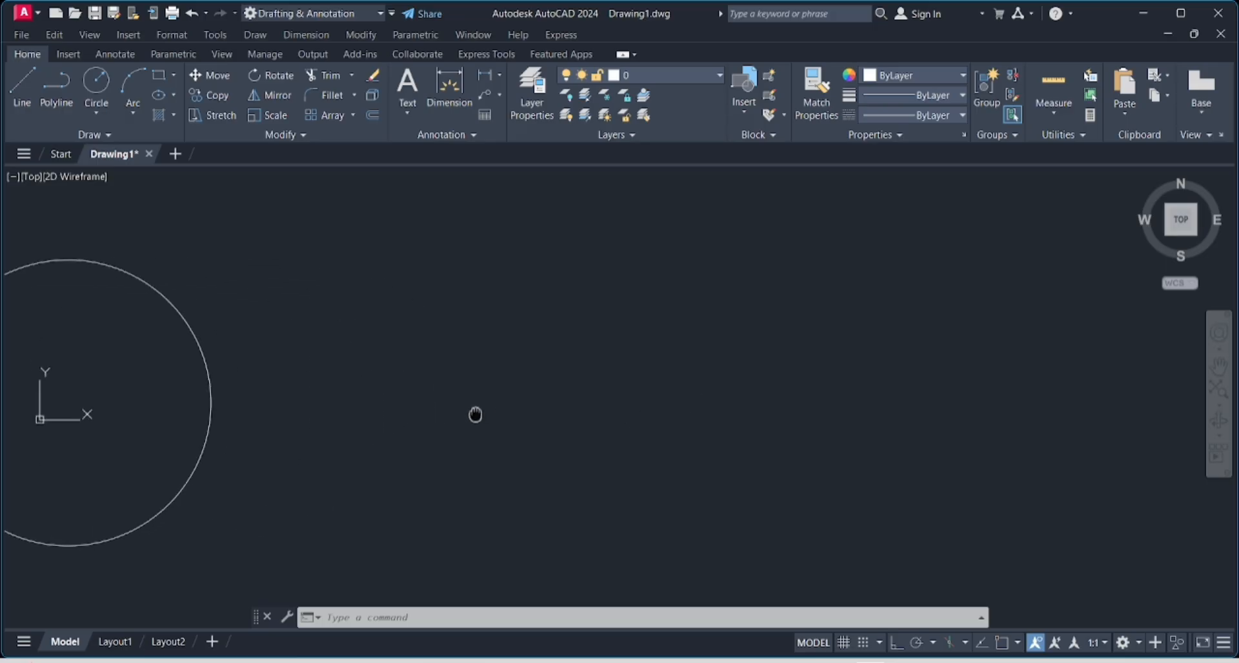
{"action": "scroll", "coordinate": [486, 396], "scroll_direction": "down", "scroll_amount": 4}
{"action": "left_click", "coordinate": [471, 389]}
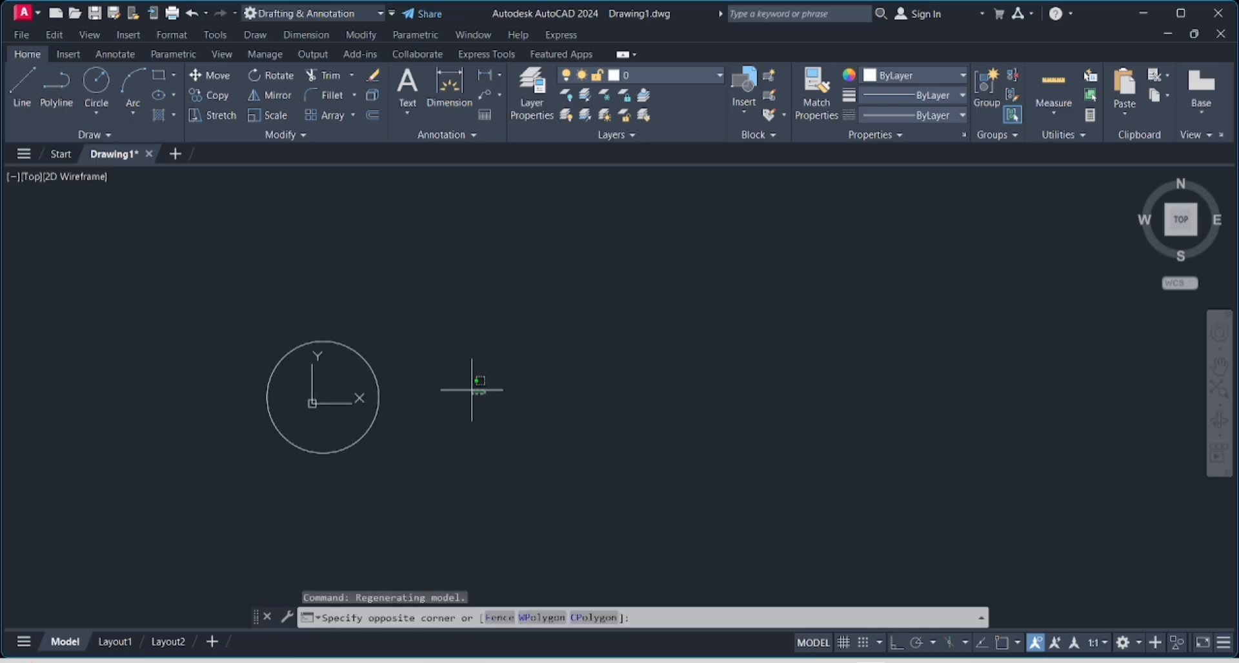
{"action": "left_click", "coordinate": [171, 261]}
{"action": "key", "text": "Delete"}
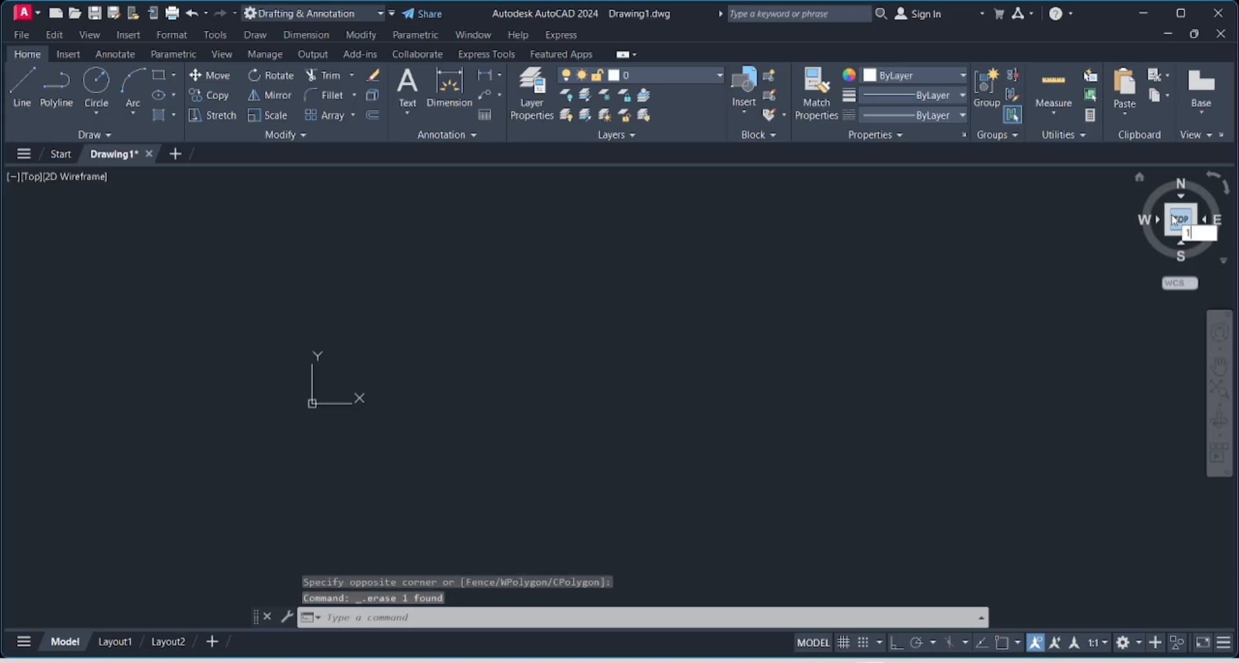
{"action": "key", "text": "Escape"}
{"action": "key", "text": "Escape"}
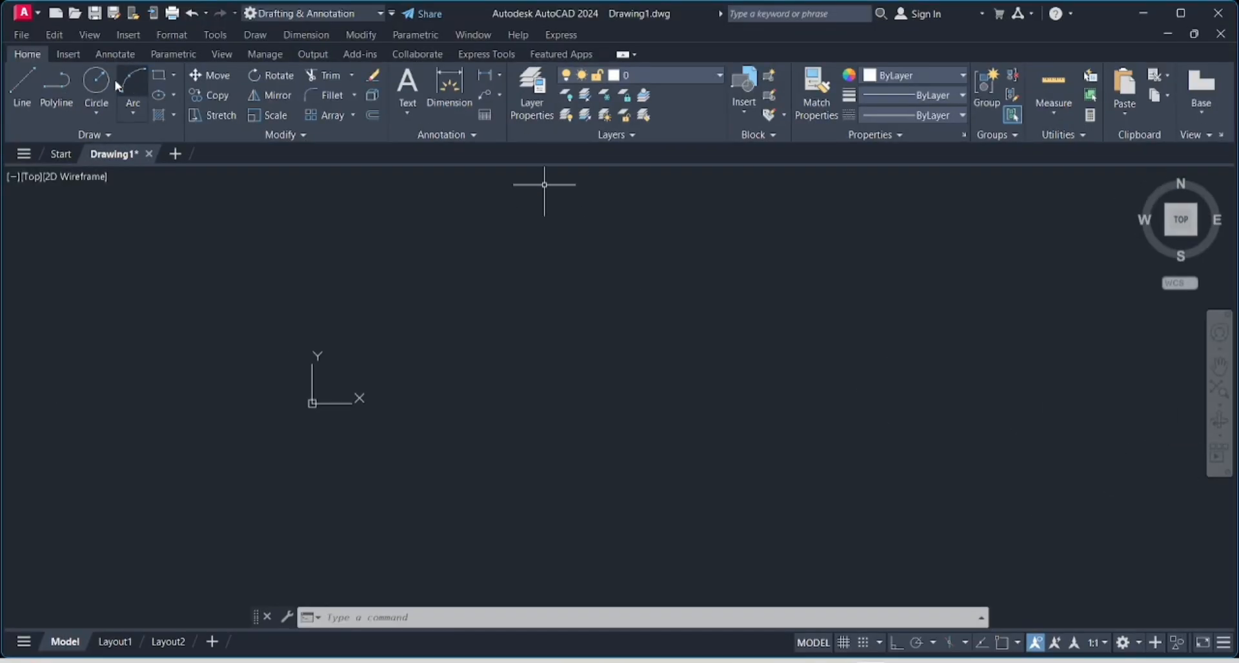
Draw a circle with a radius of about 2940 and fit it to the drawing area.
{"action": "left_click", "coordinate": [96, 84]}
{"action": "left_click", "coordinate": [493, 332]}
{"action": "left_click", "coordinate": [494, 299]}
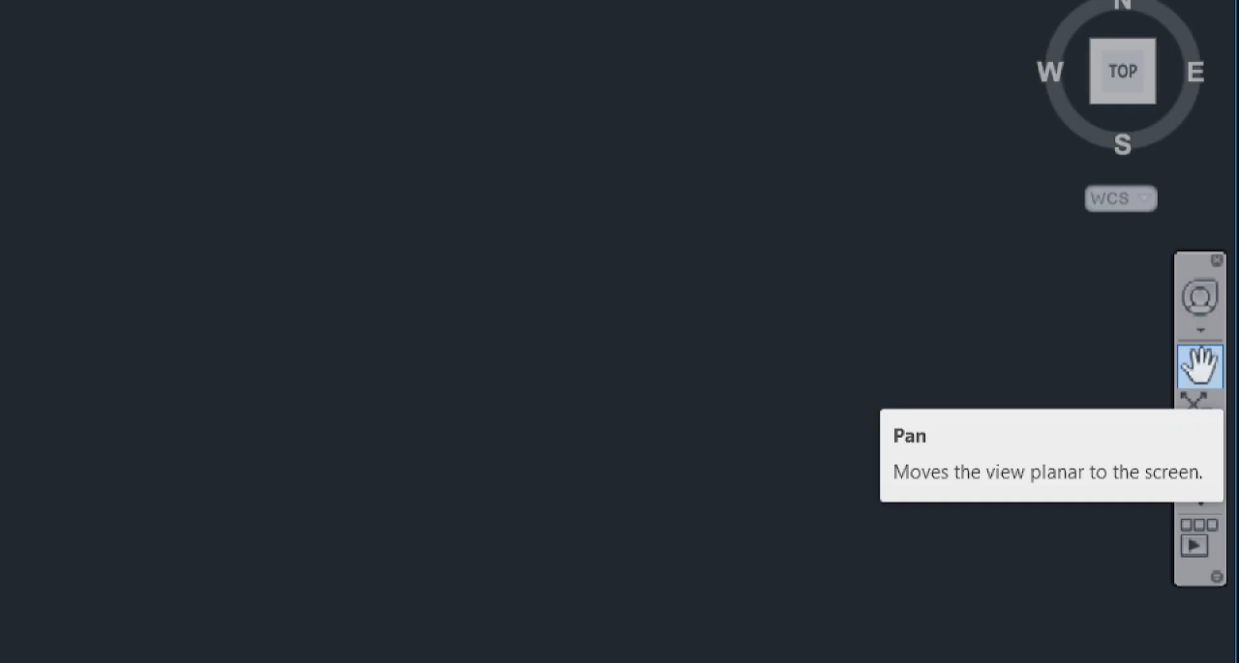
{"action": "left_click", "coordinate": [1200, 413]}
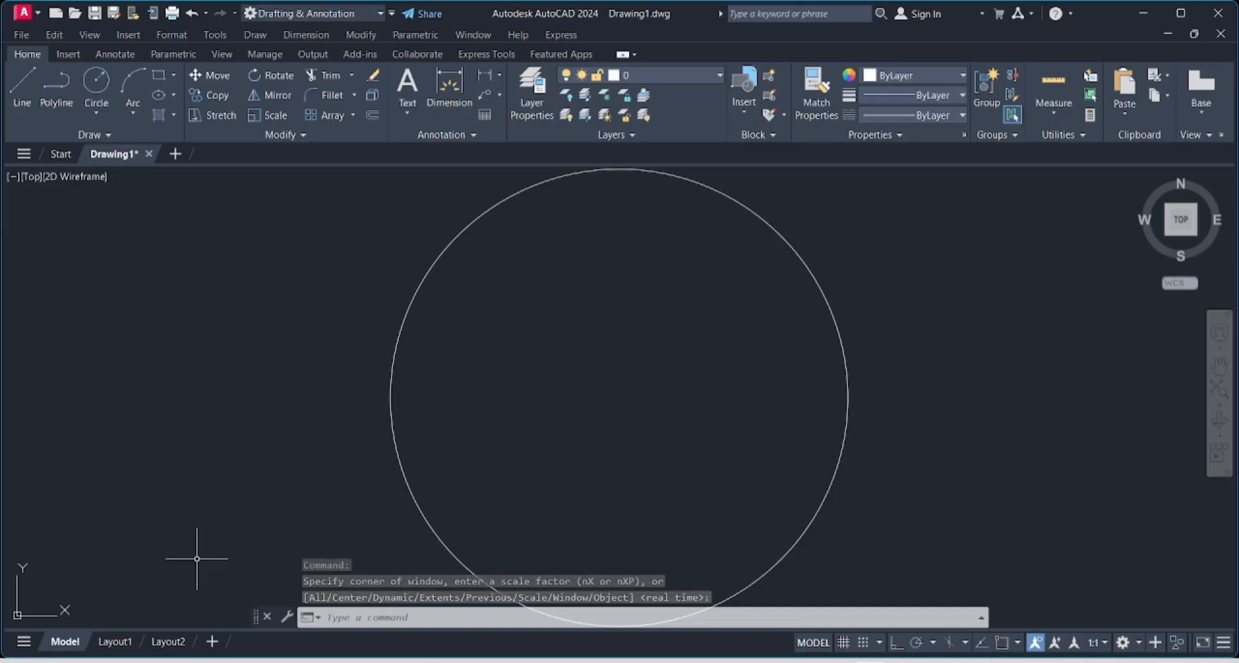
Dock the command line below the drawing area, and detach it again as a floating bar.
{"action": "left_click_drag", "start_coordinate": [255, 618], "coordinate": [249, 630]}
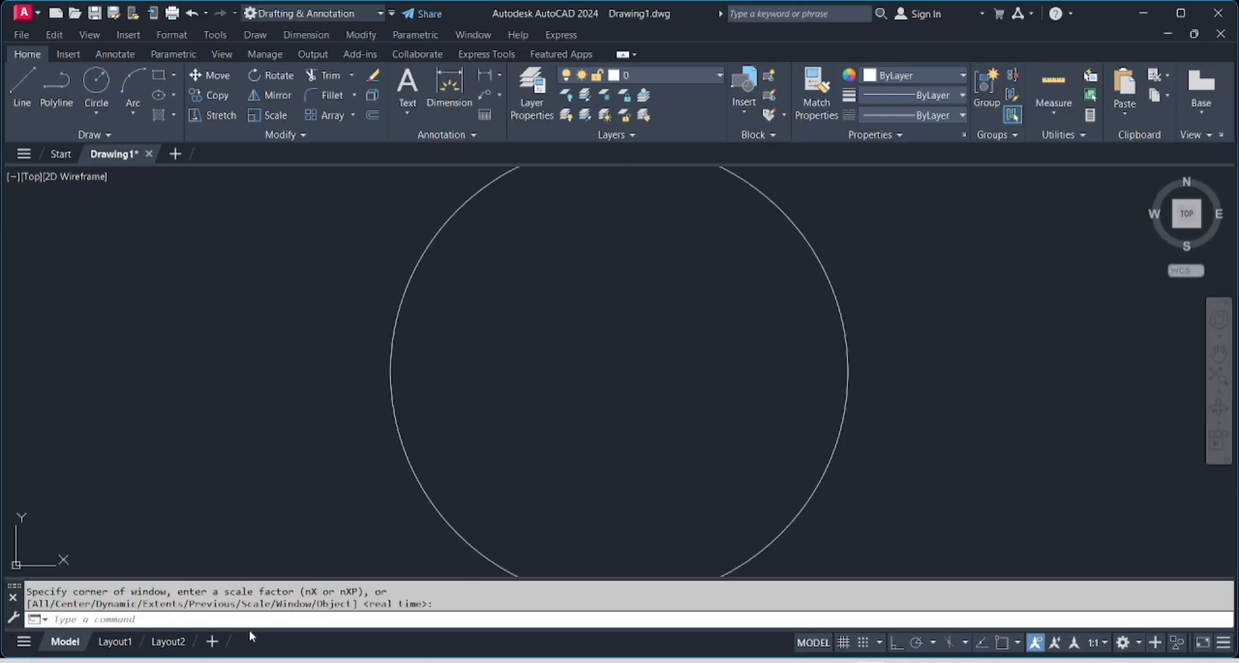
{"action": "left_click_drag", "start_coordinate": [13, 588], "coordinate": [70, 504]}
Erase the circle and dock the floating command line along the lower edge of the drawing area.
{"action": "left_click", "coordinate": [517, 268]}
{"action": "left_click", "coordinate": [442, 209]}
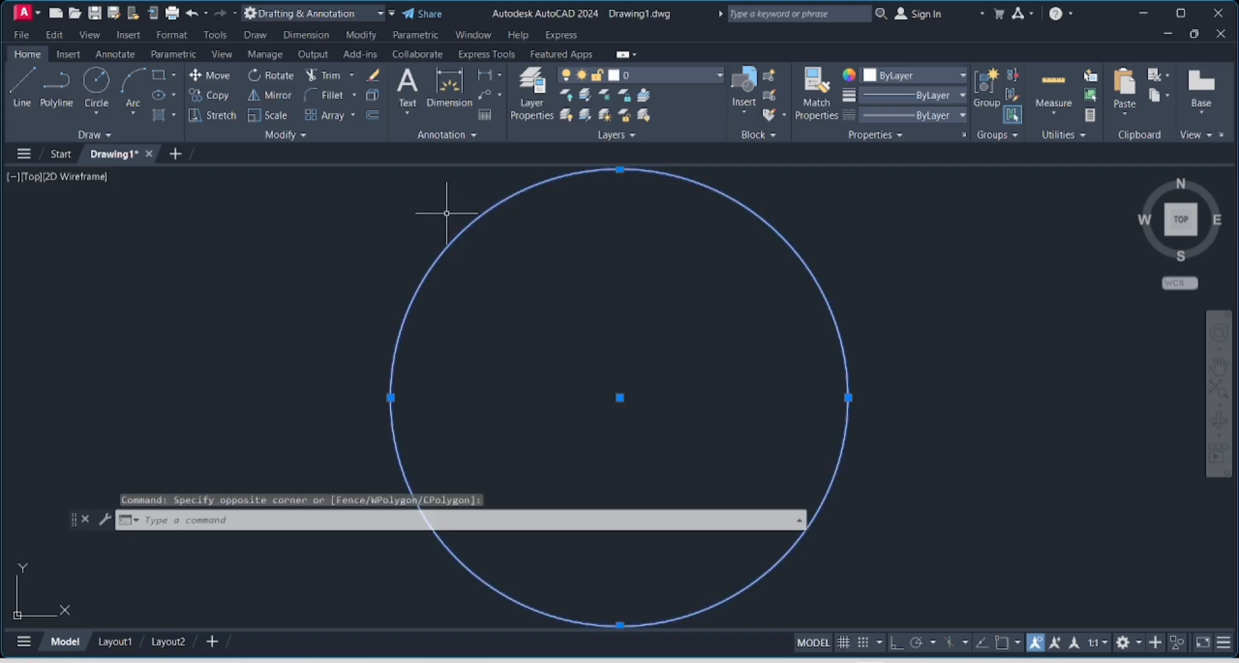
{"action": "key", "text": "Delete"}
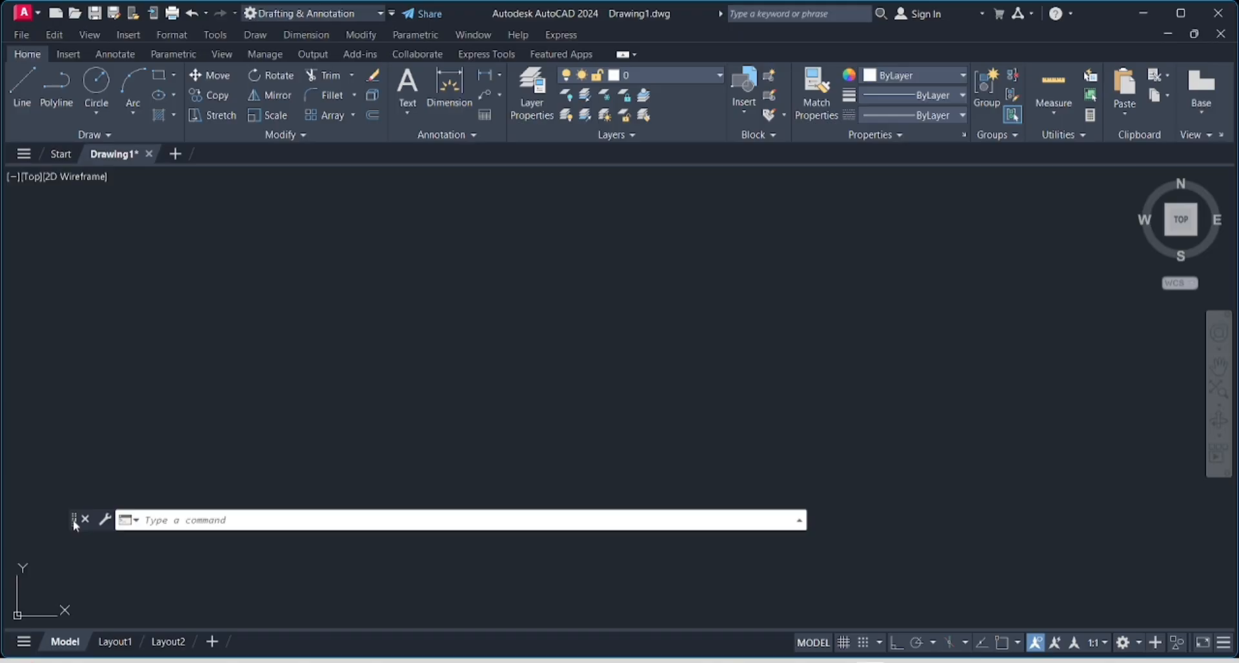
{"action": "mouse_move", "coordinate": [72, 520]}
{"action": "left_mouse_down"}
{"action": "mouse_move", "coordinate": [73, 544]}
{"action": "mouse_move", "coordinate": [34, 601]}
{"action": "left_mouse_up"}
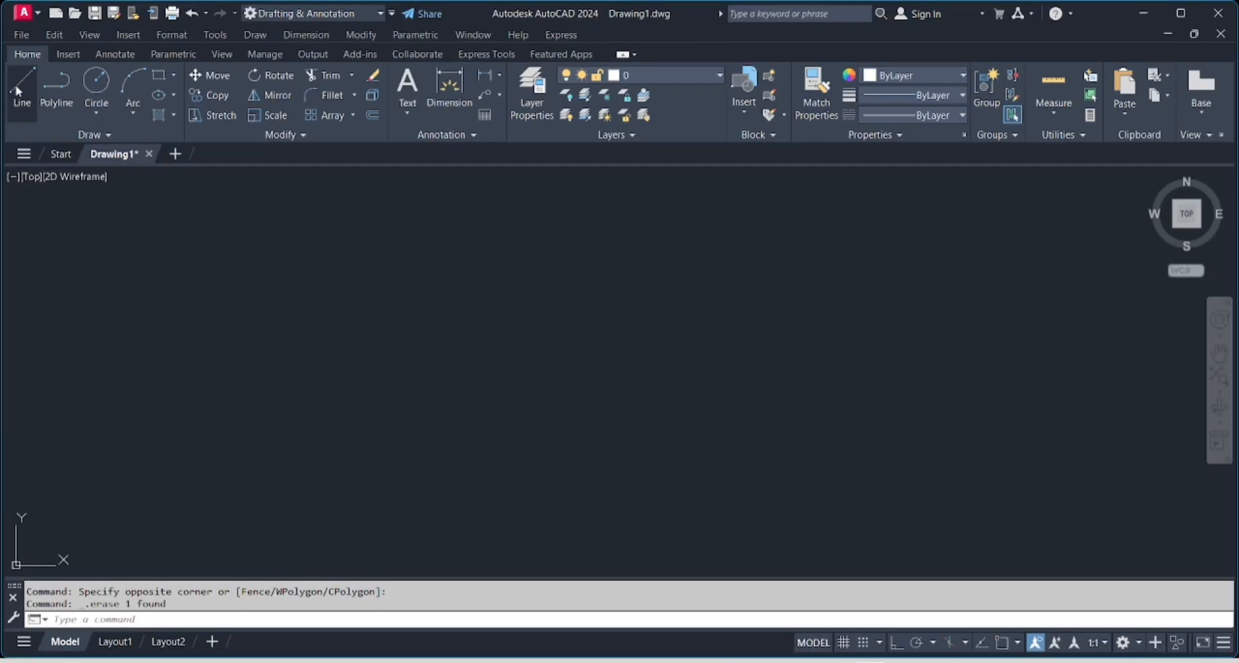
Draw a single line segment starting at about 13061, 7096 and rising gently to the right.
{"action": "left_click", "coordinate": [22, 84]}
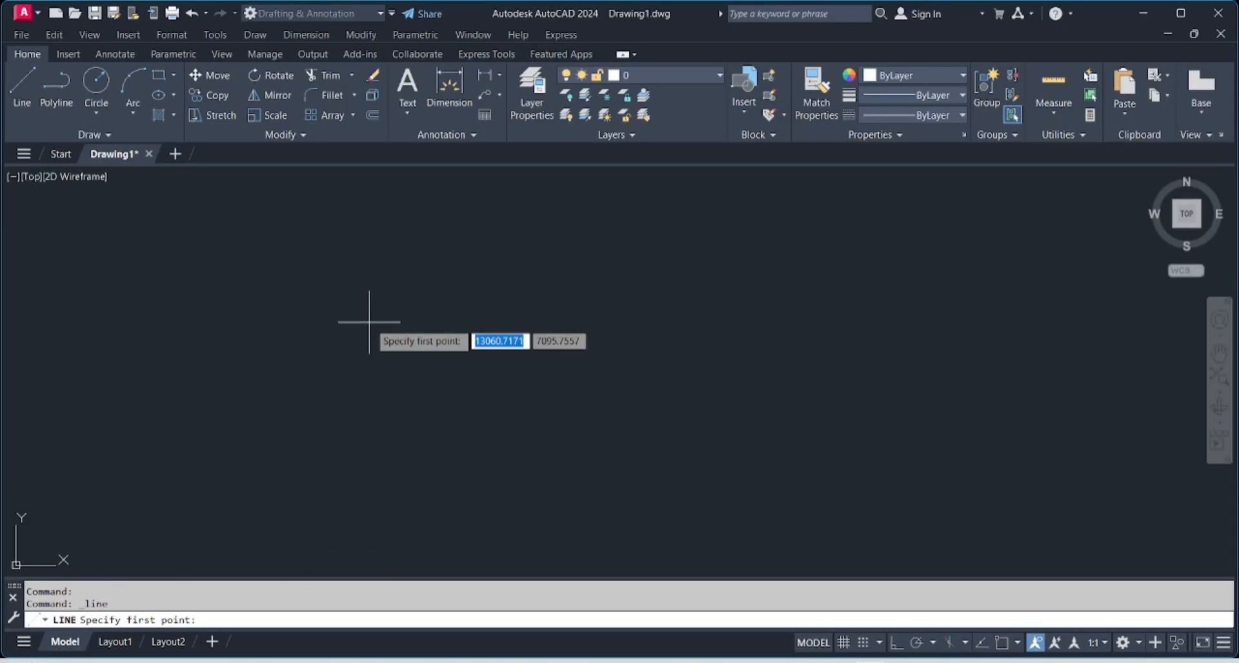
{"action": "left_click", "coordinate": [369, 321]}
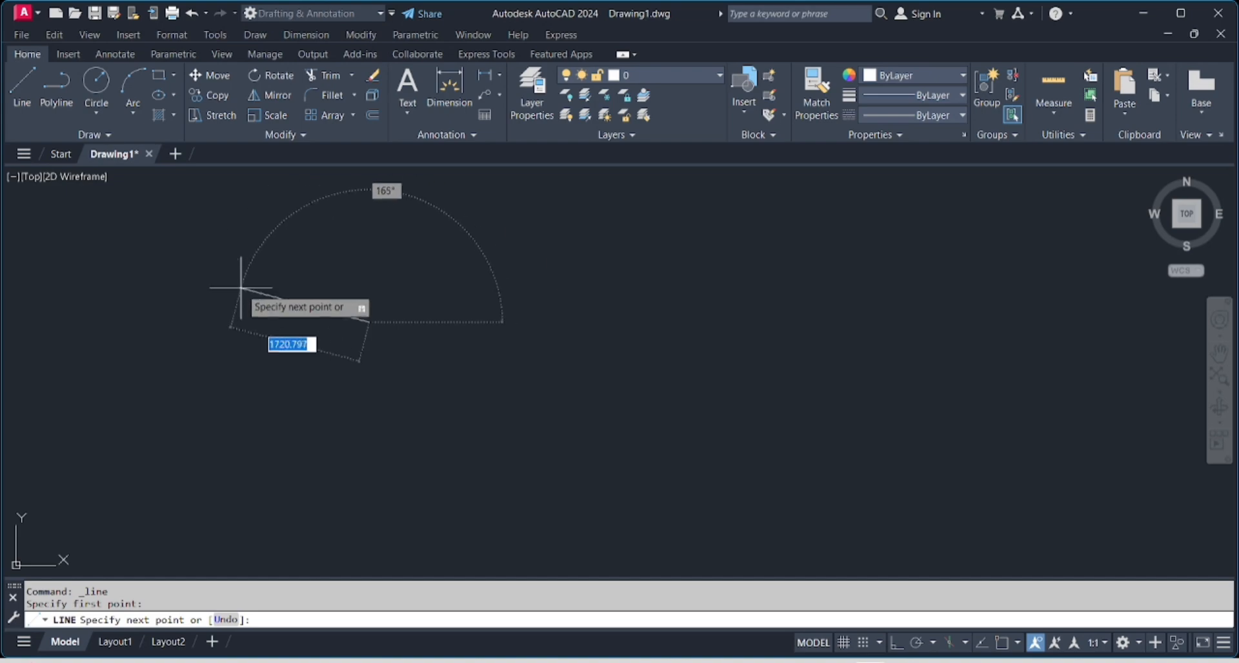
{"action": "left_click", "coordinate": [612, 275]}
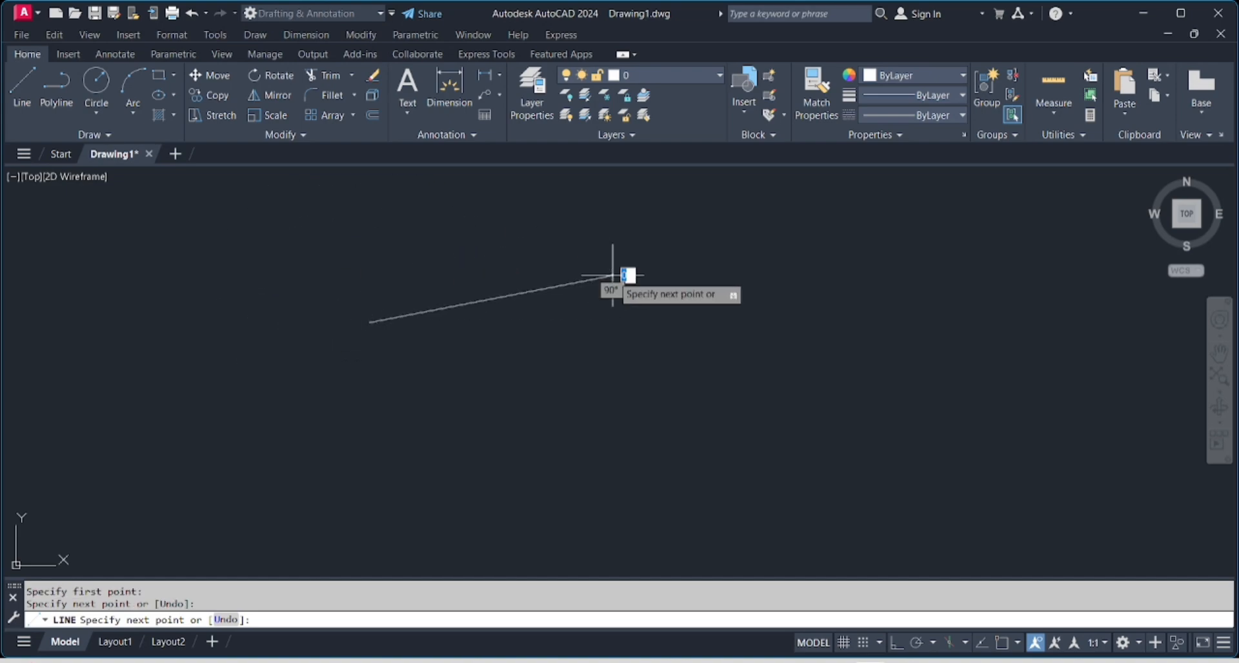
{"action": "key", "text": "Escape"}
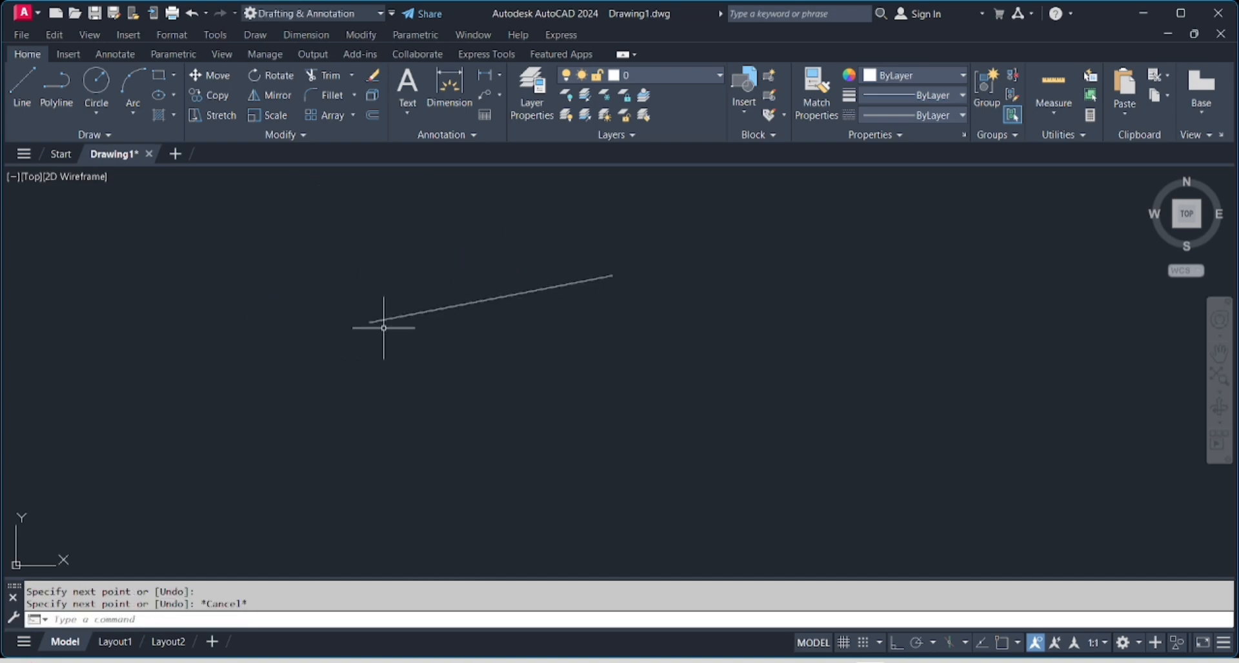
Draw a circle using the Diameter option, about 2677 across, centred just below the right end of the line.
{"action": "left_click", "coordinate": [97, 84]}
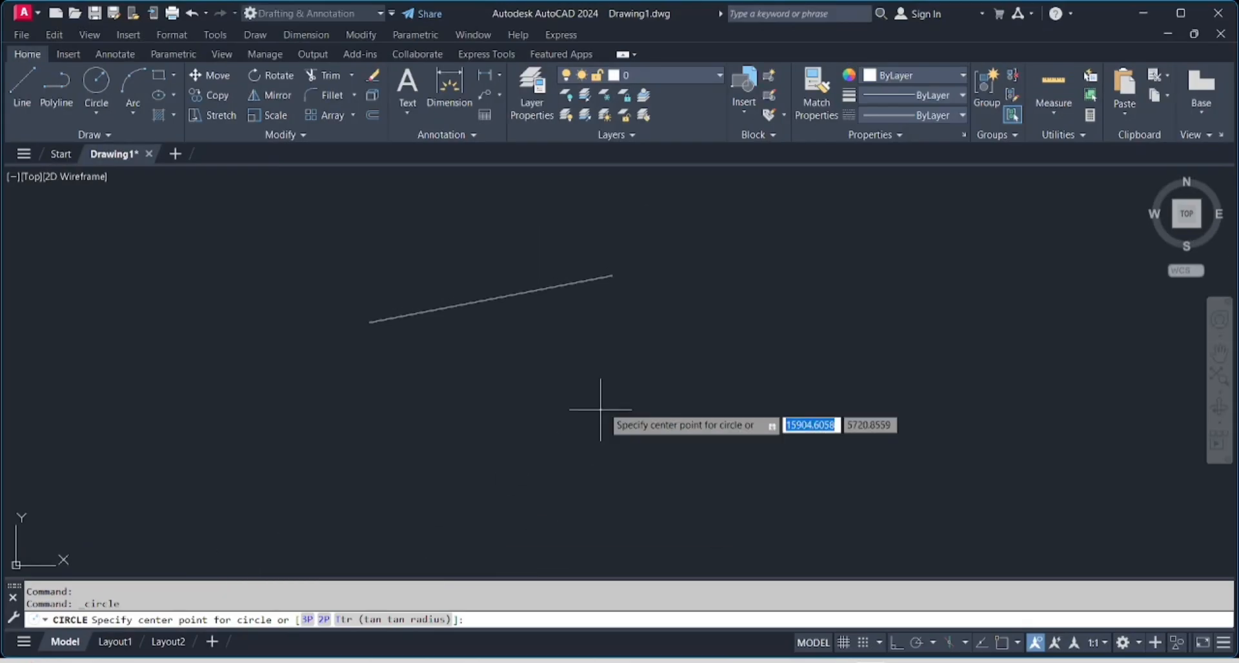
{"action": "left_click", "coordinate": [628, 351]}
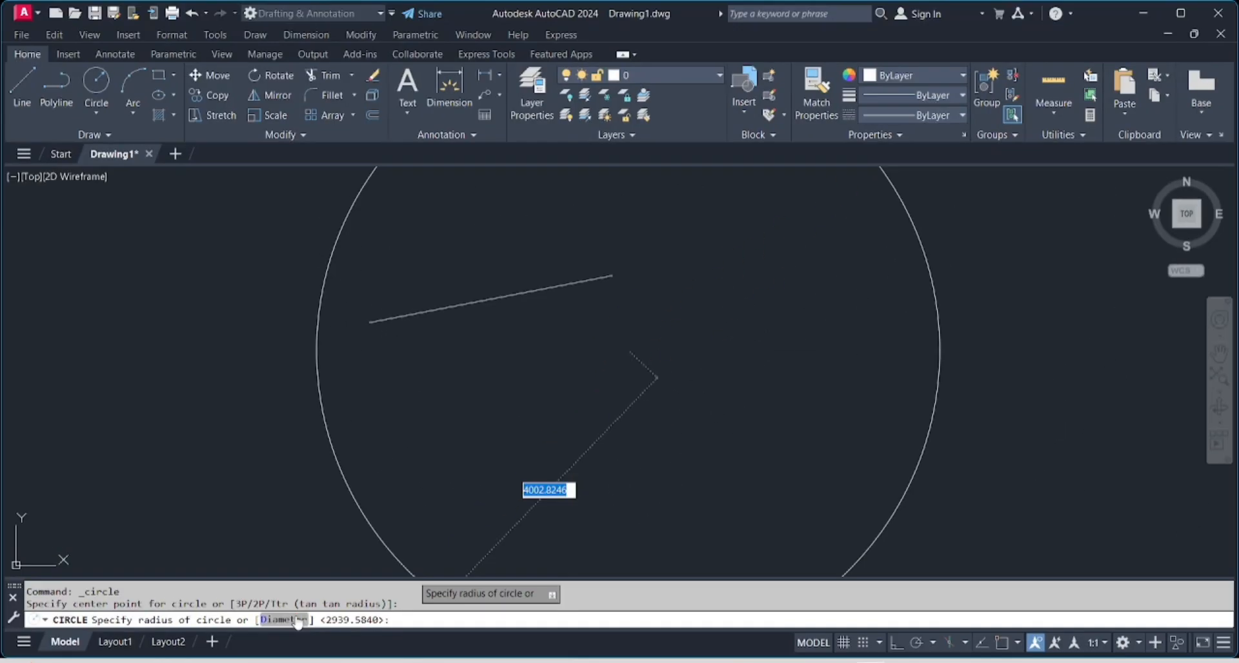
{"action": "left_click", "coordinate": [295, 617]}
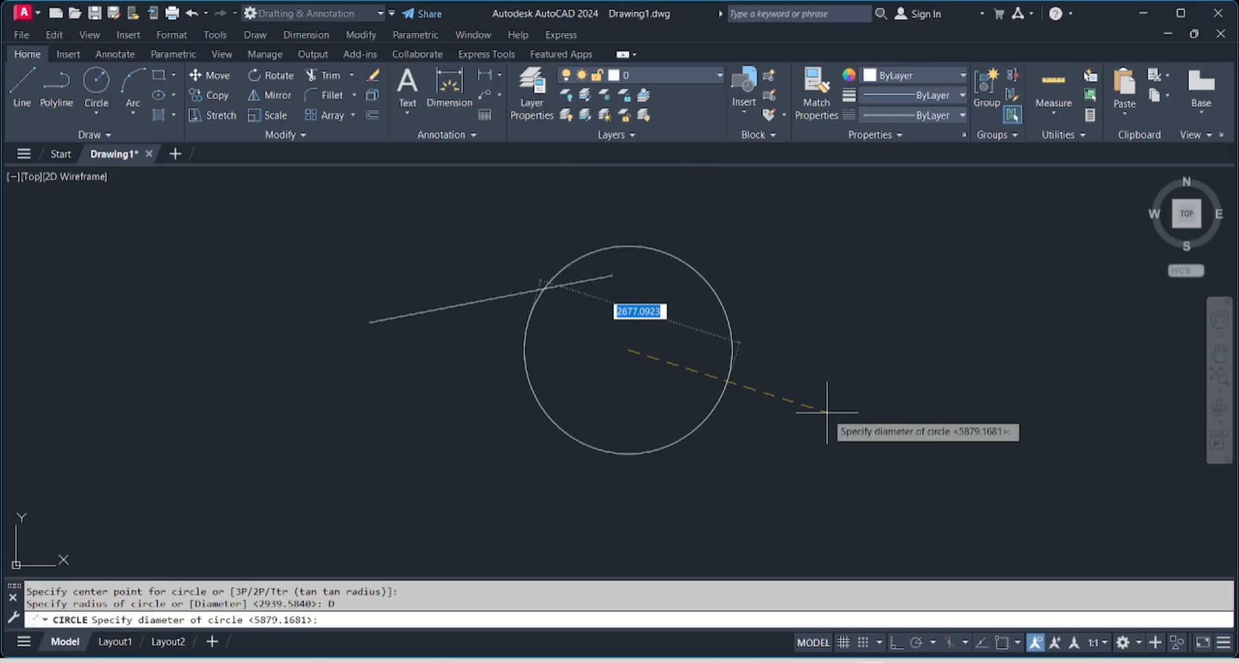
{"action": "left_click", "coordinate": [827, 412]}
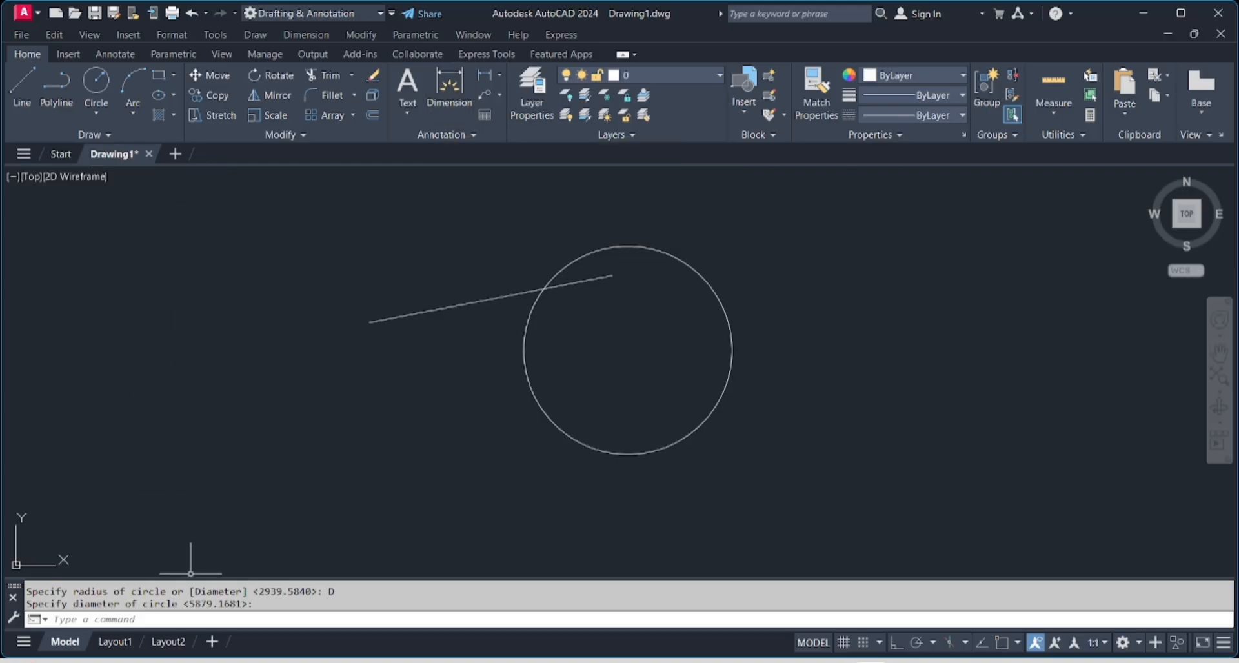
Copy the circle once with the Copy command, placing the duplicate to the right and slightly higher, clear of the original.
{"action": "left_click", "coordinate": [178, 618]}
{"action": "type", "text": "co"}
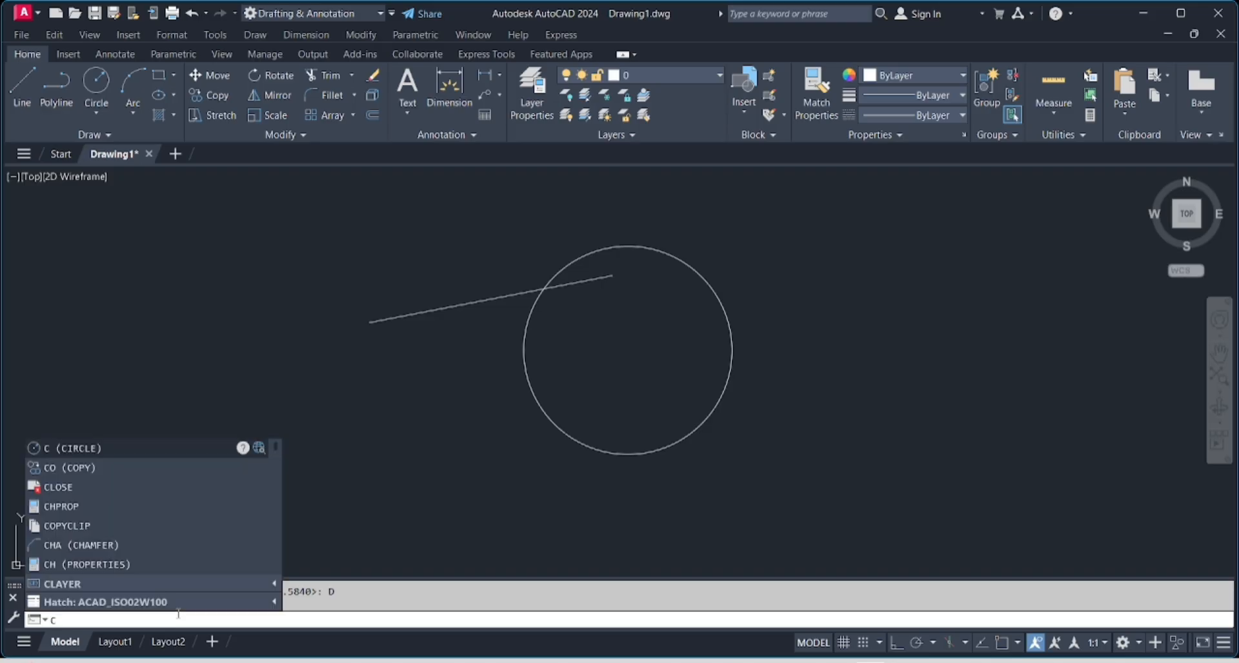
{"action": "type", "text": "py"}
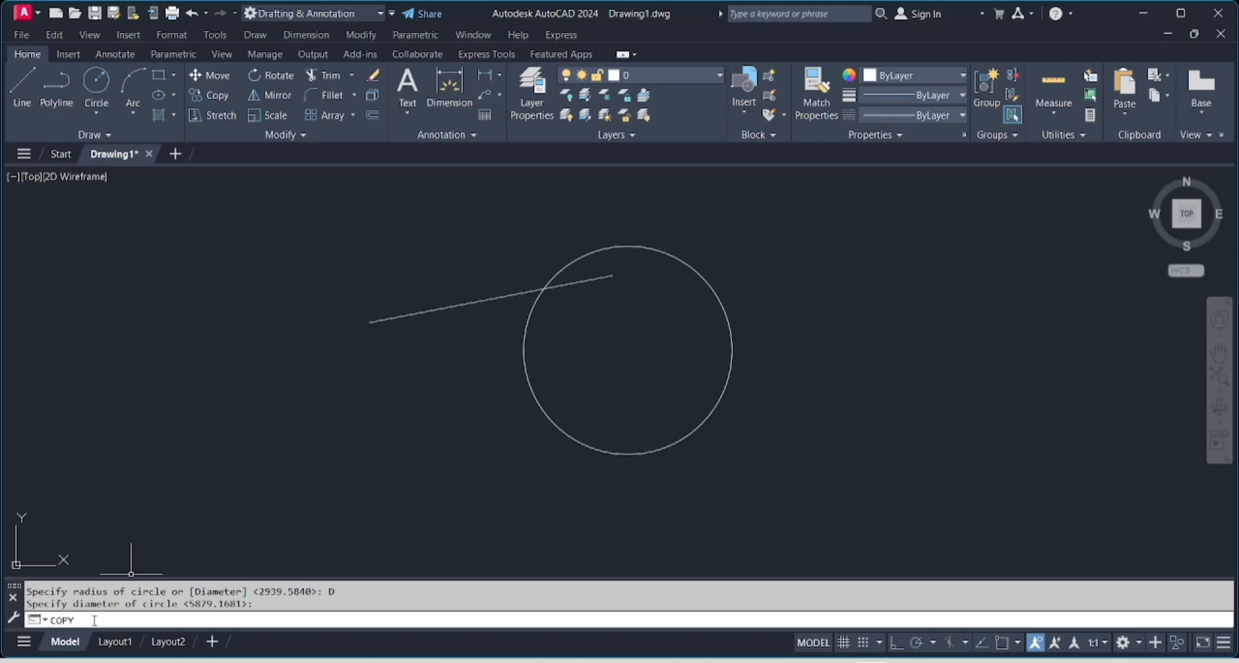
{"action": "key", "text": "Return"}
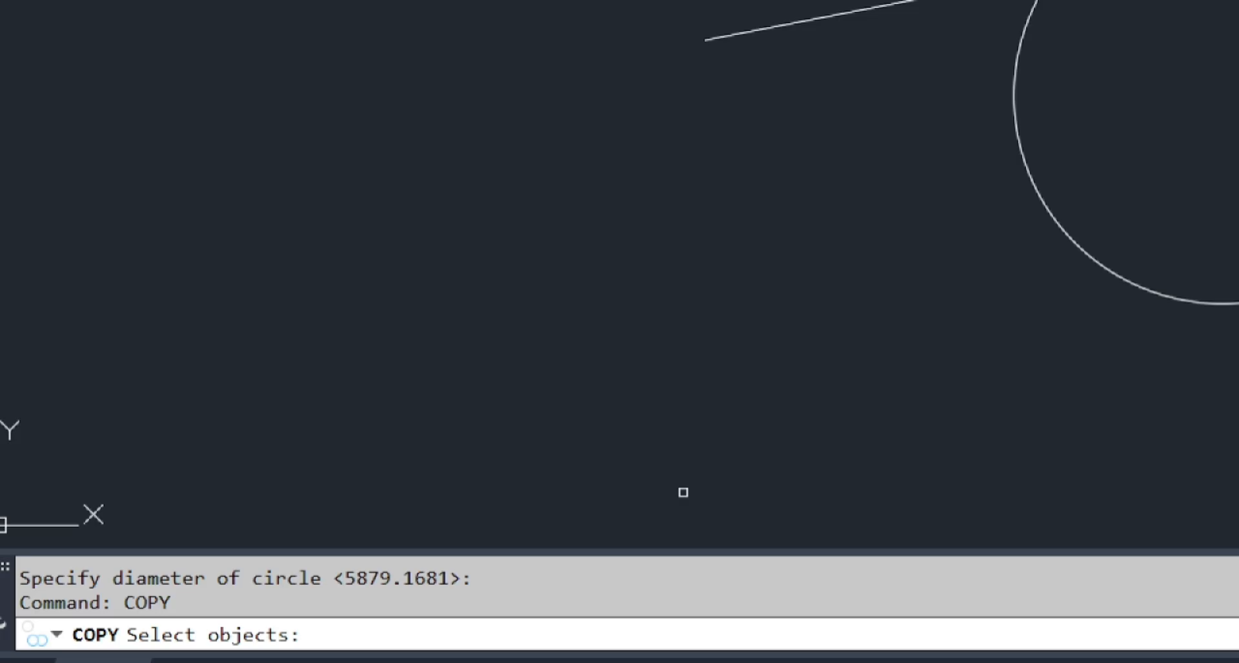
{"action": "left_click", "coordinate": [793, 360]}
{"action": "left_click", "coordinate": [1065, 30]}
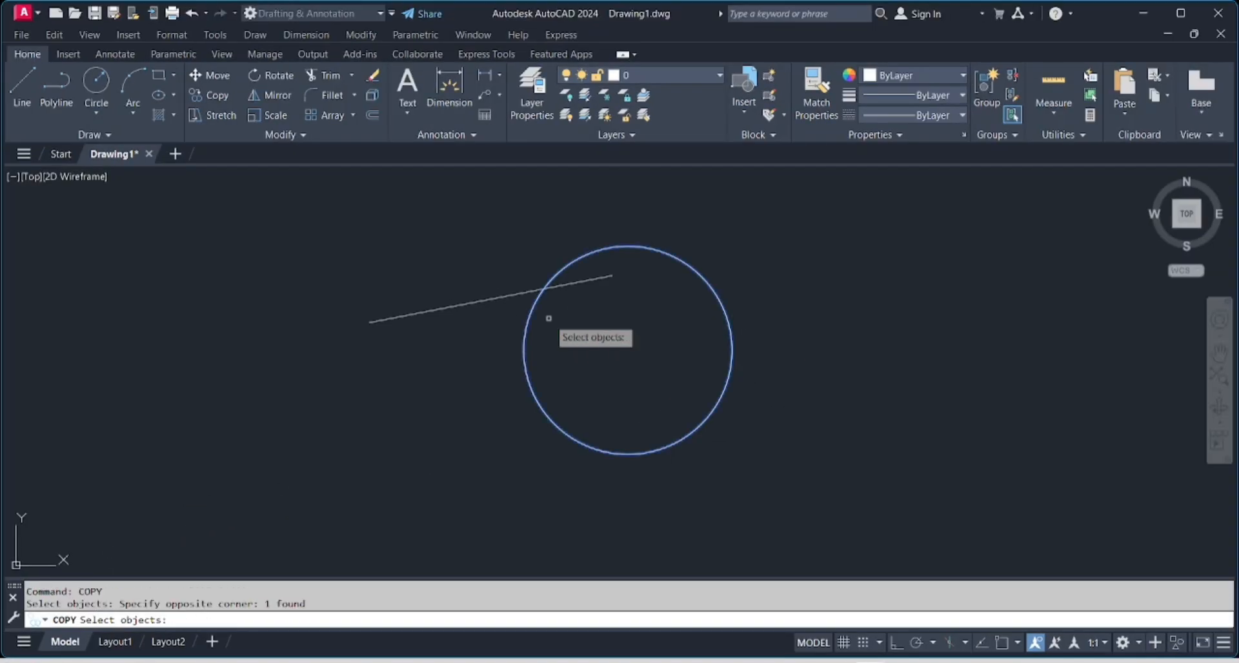
{"action": "key", "text": "Return"}
{"action": "left_click", "coordinate": [562, 340]}
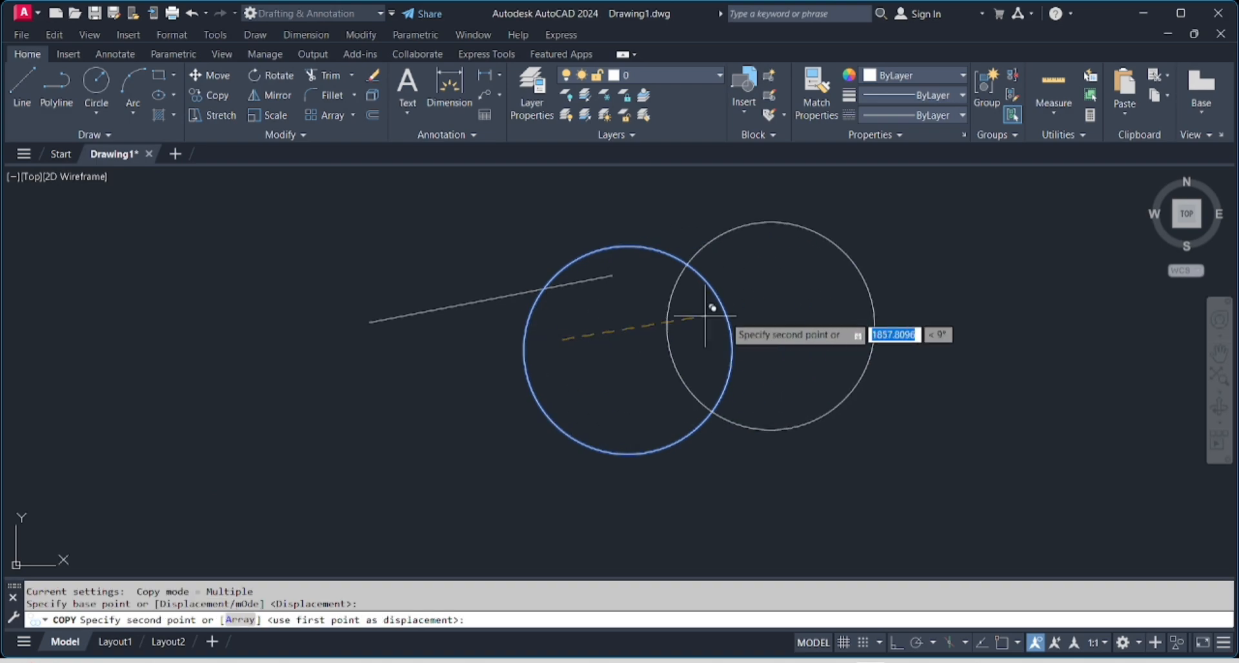
{"action": "key", "text": "Escape"}
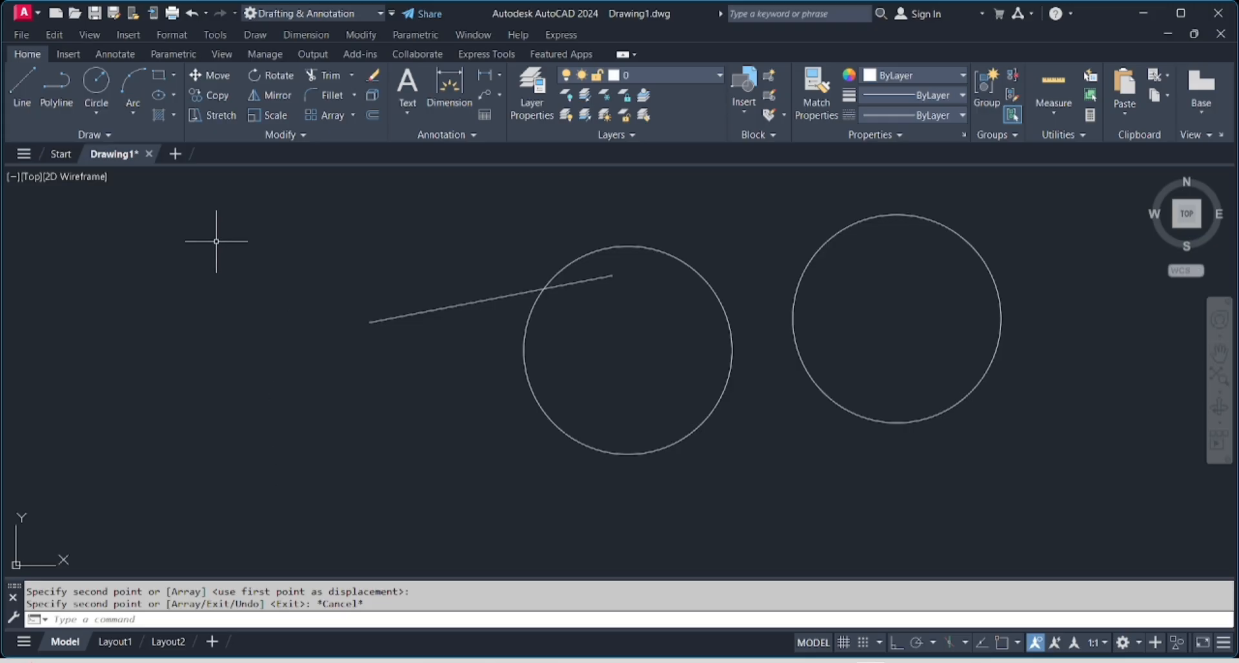
{"action": "left_click", "coordinate": [182, 623]}
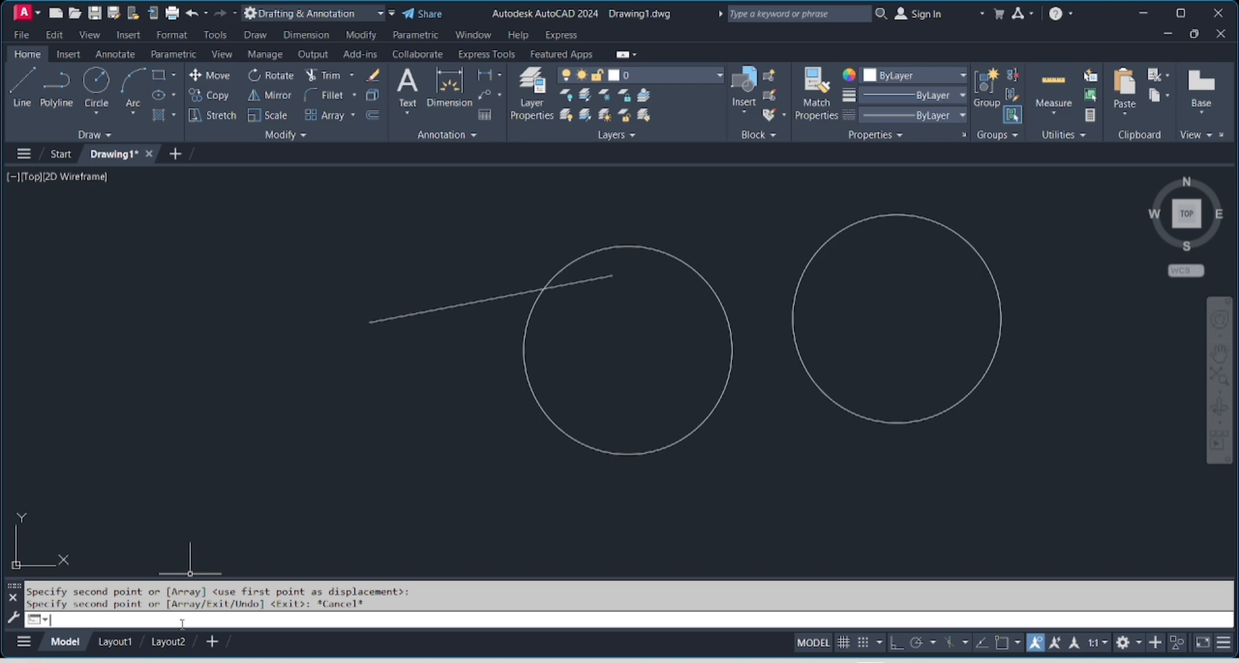
{"action": "type", "text": "m"}
{"action": "key", "text": "Return"}
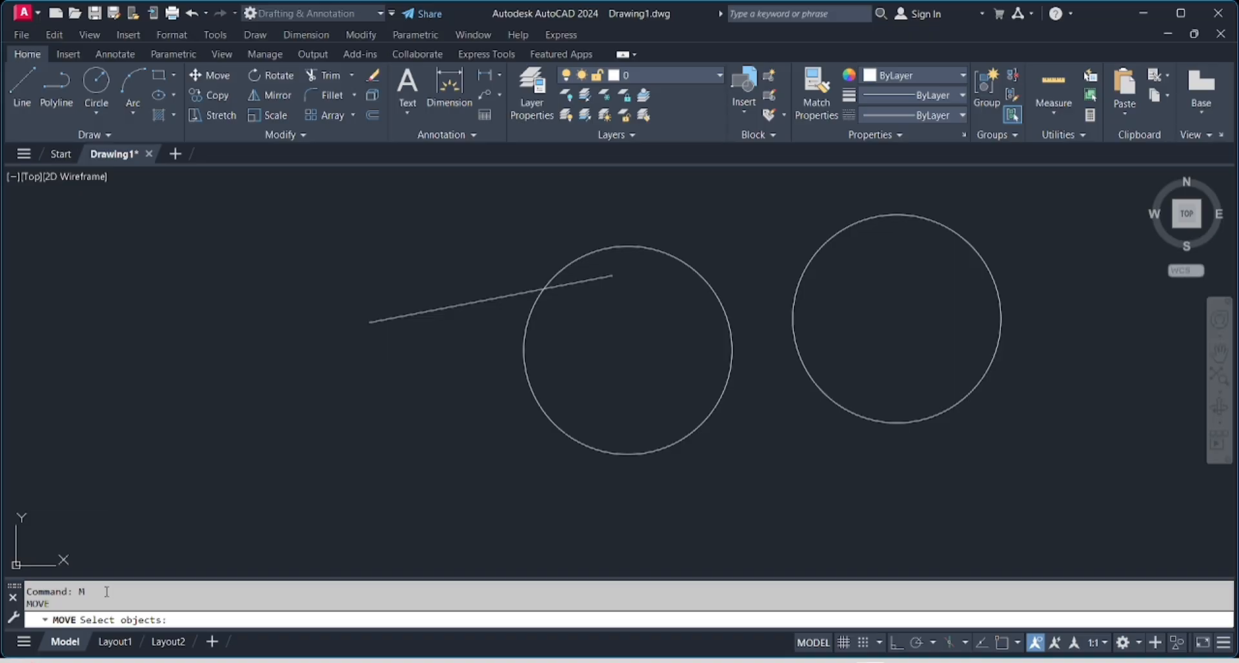
{"action": "key", "text": "Escape"}
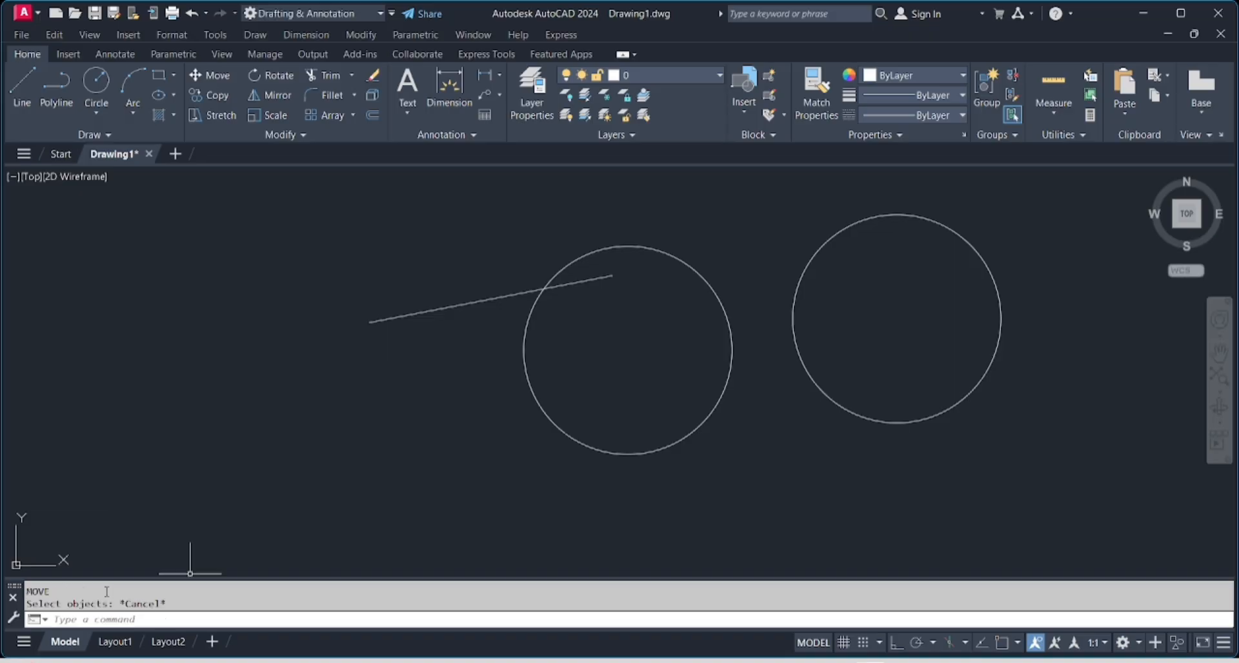
{"action": "left_click", "coordinate": [164, 624]}
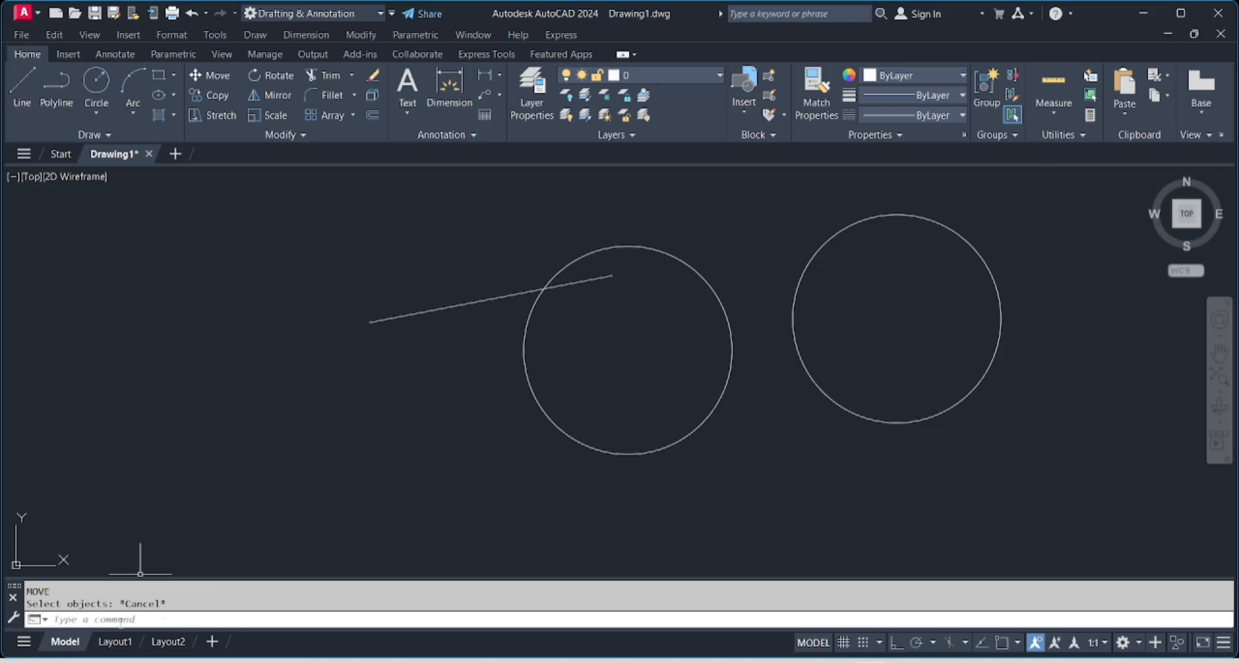
{"action": "mouse_move", "coordinate": [100, 646]}
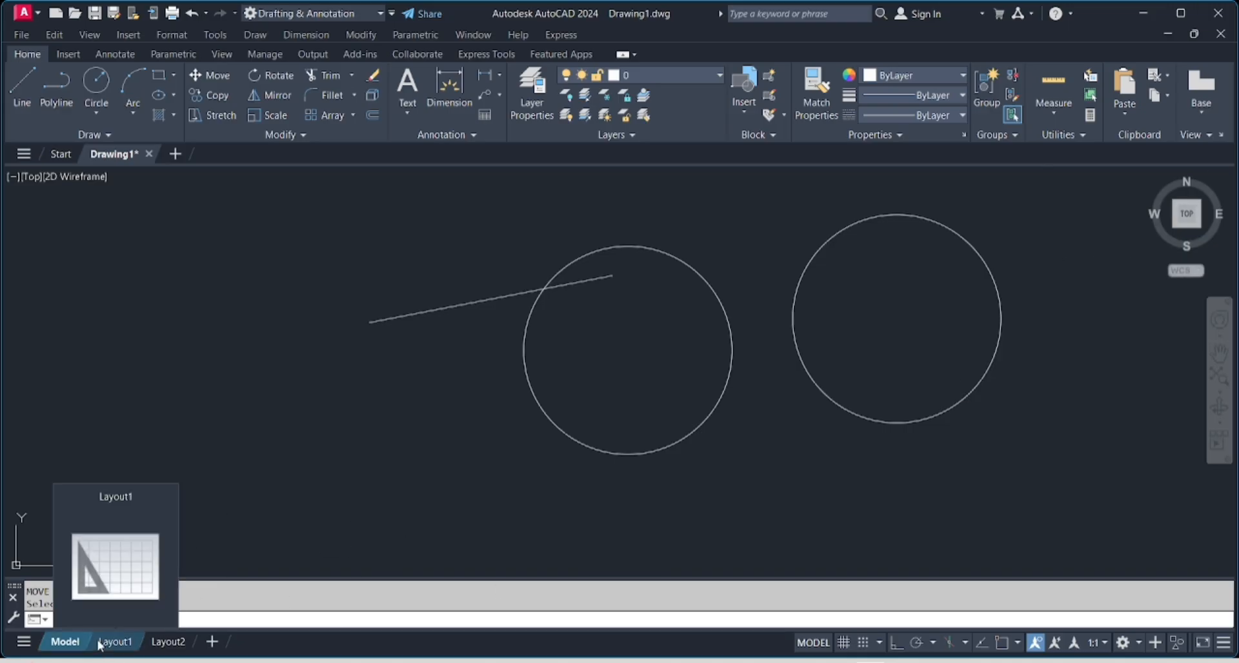